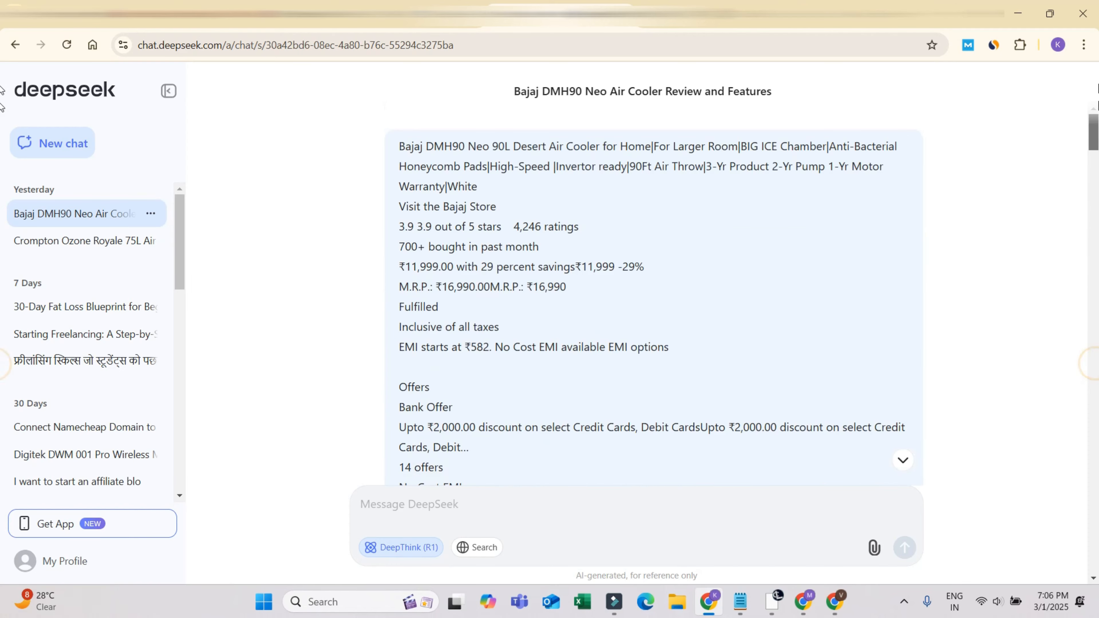
Examine the Bajaj DMH90 Neo product details pasted into the chat prompt, from the title through the highlights, feature list and specifications.
{"action": "left_click_drag", "start_coordinate": [395, 151], "coordinate": [652, 145]}
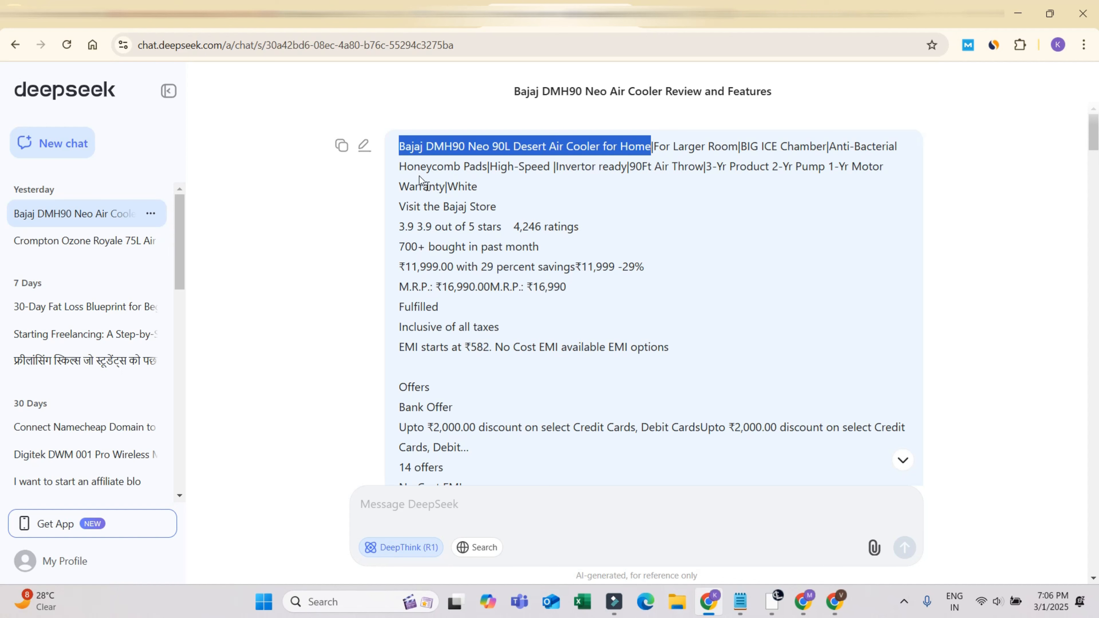
{"action": "left_click_drag", "start_coordinate": [398, 146], "coordinate": [555, 459]}
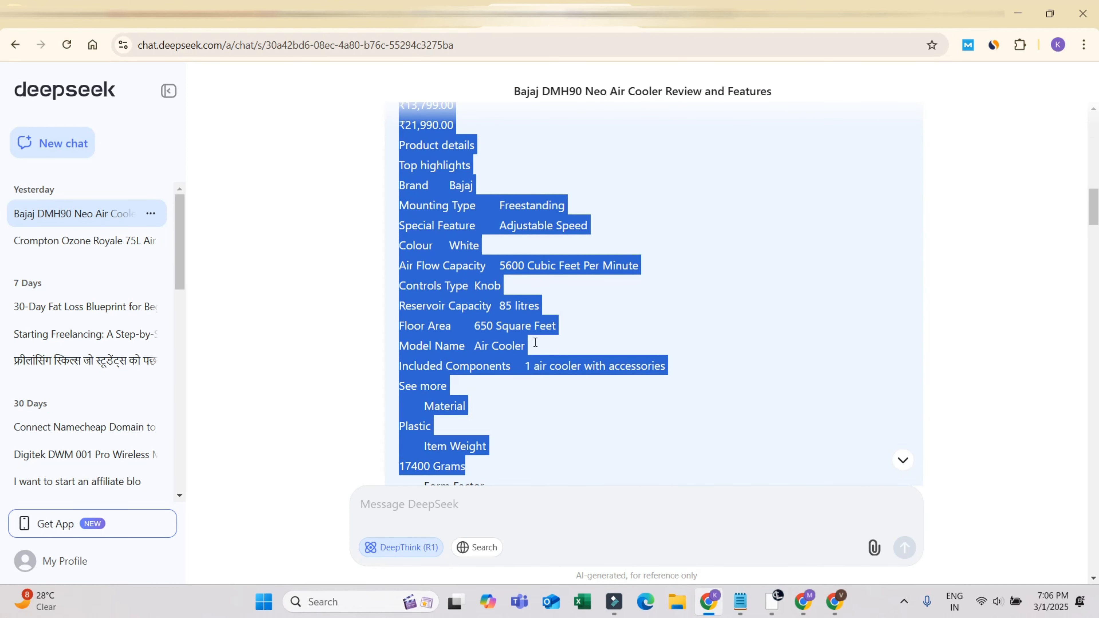
{"action": "scroll", "coordinate": [495, 221], "scroll_direction": "down", "scroll_amount": 5}
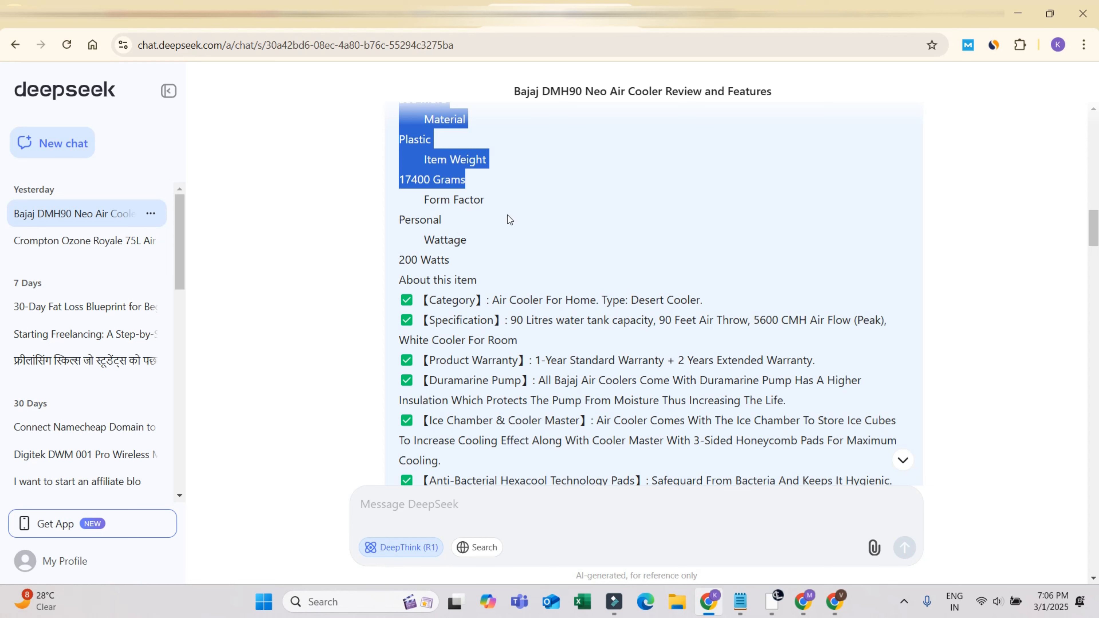
{"action": "scroll", "coordinate": [532, 234], "scroll_direction": "down", "scroll_amount": 6}
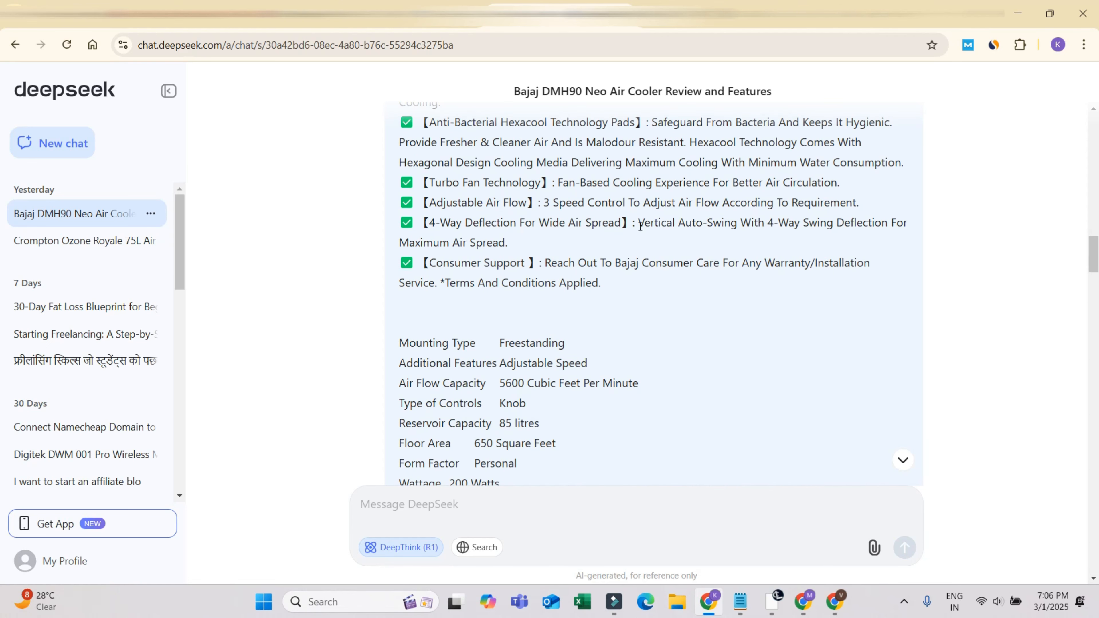
{"action": "scroll", "coordinate": [546, 281], "scroll_direction": "down", "scroll_amount": 5}
{"action": "left_click_drag", "start_coordinate": [506, 357], "coordinate": [407, 157]}
{"action": "scroll", "coordinate": [571, 260], "scroll_direction": "up", "scroll_amount": 10}
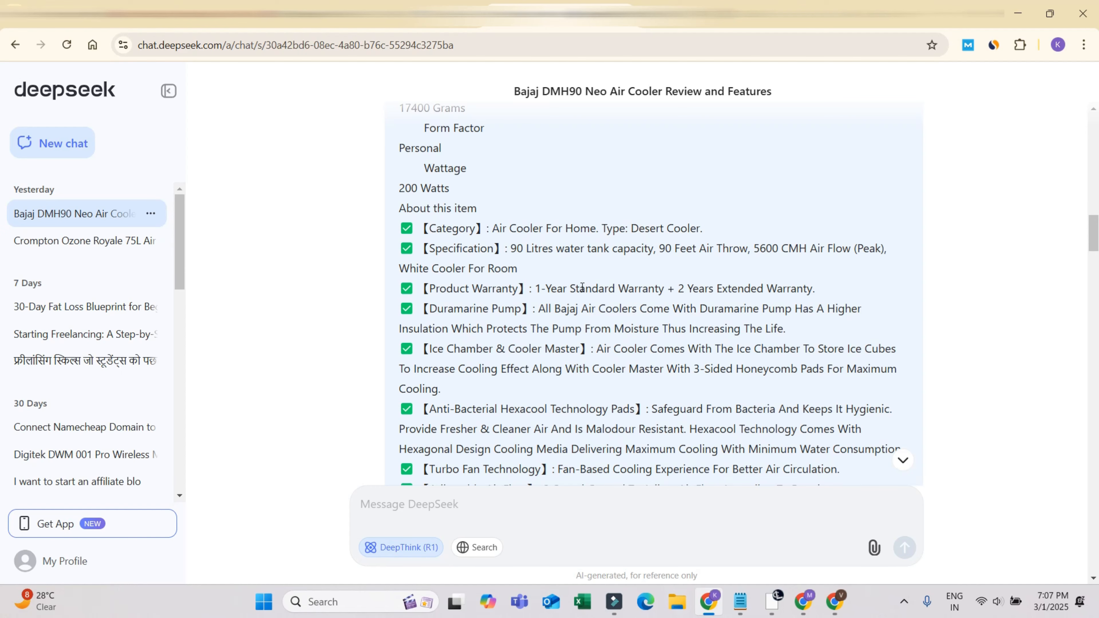
{"action": "scroll", "coordinate": [562, 307], "scroll_direction": "down", "scroll_amount": 4}
{"action": "scroll", "coordinate": [541, 327], "scroll_direction": "down", "scroll_amount": 10}
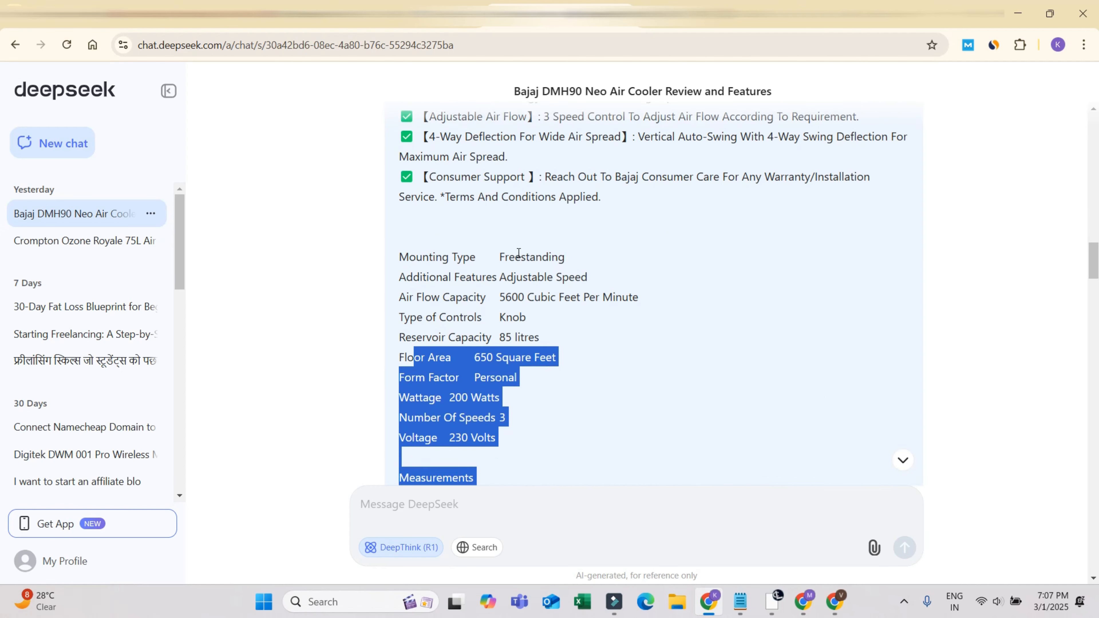
Read the instruction closing the prompt, which asks for an SEO-friendly review article of 1000 - 1500 words, and skim the reasoning below it.
{"action": "left_click_drag", "start_coordinate": [403, 182], "coordinate": [740, 222]}
{"action": "left_click", "coordinate": [745, 225]}
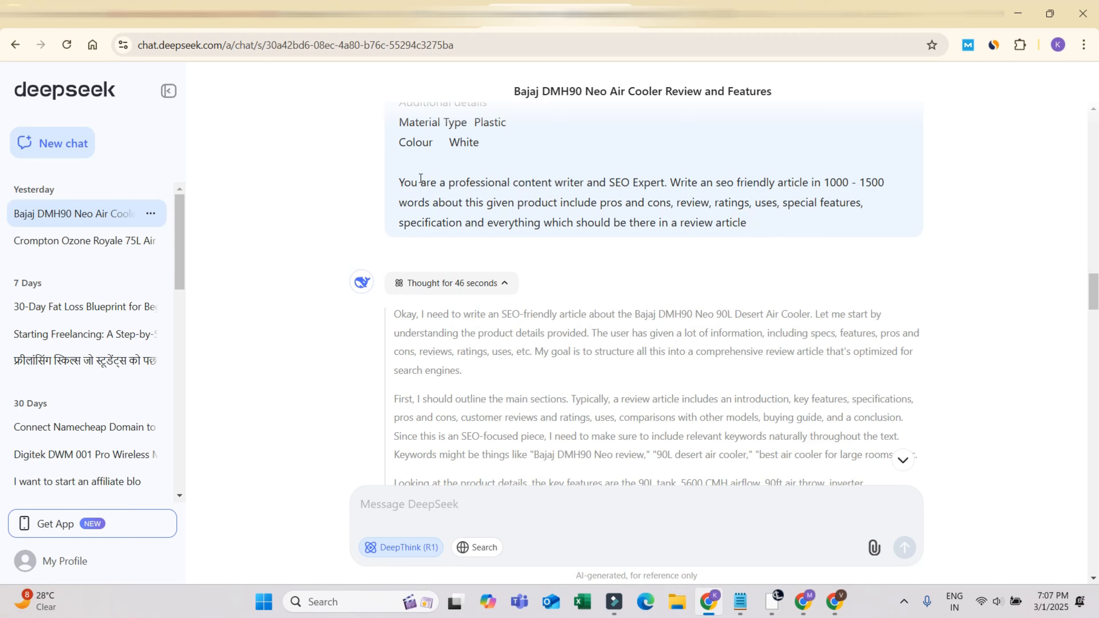
{"action": "left_click_drag", "start_coordinate": [400, 178], "coordinate": [811, 210]}
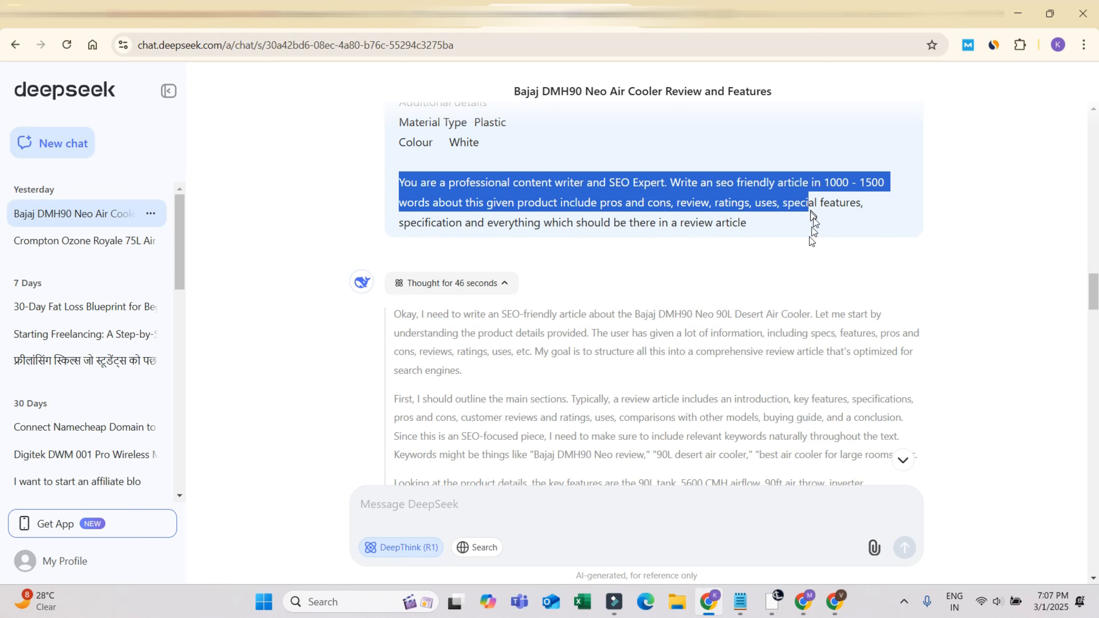
{"action": "scroll", "coordinate": [720, 231], "scroll_direction": "down", "scroll_amount": 20}
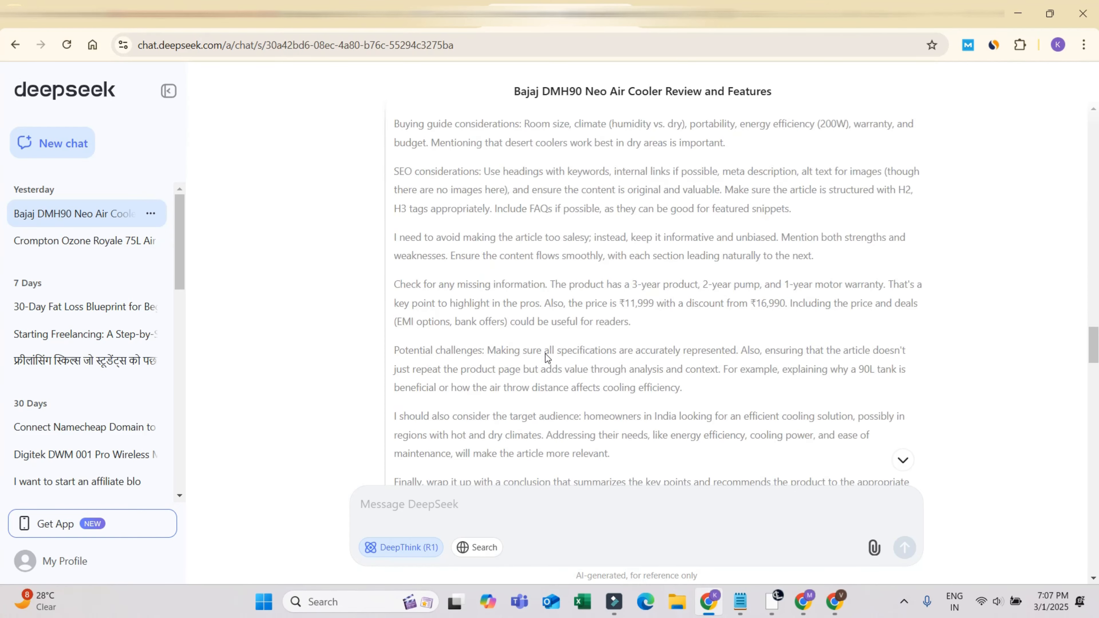
{"action": "scroll", "coordinate": [722, 156], "scroll_direction": "up", "scroll_amount": 20}
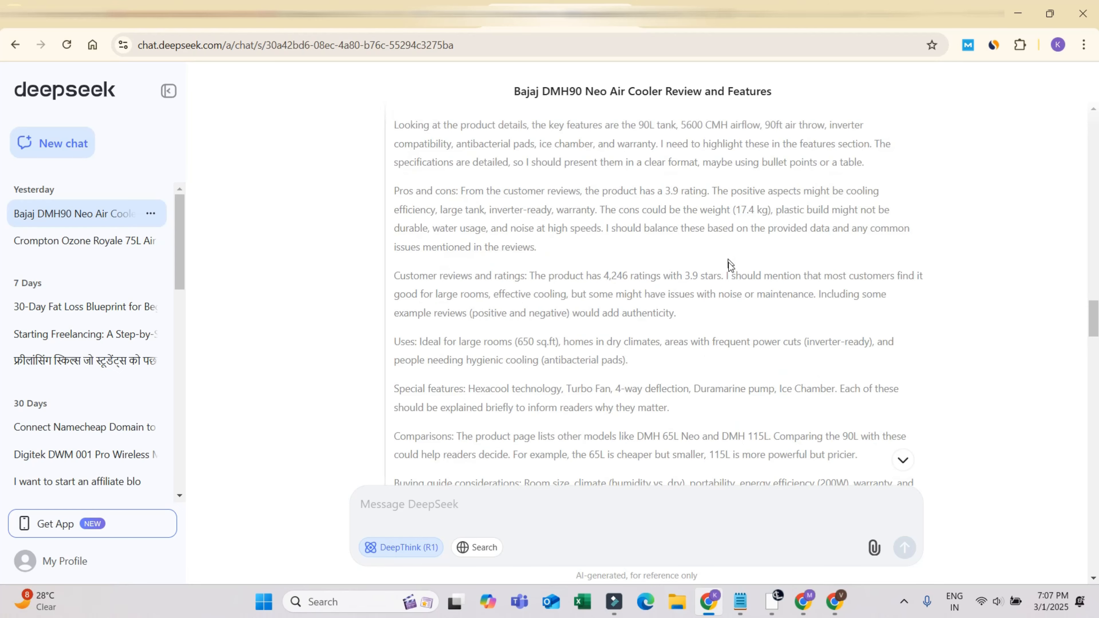
{"action": "left_click", "coordinate": [806, 284]}
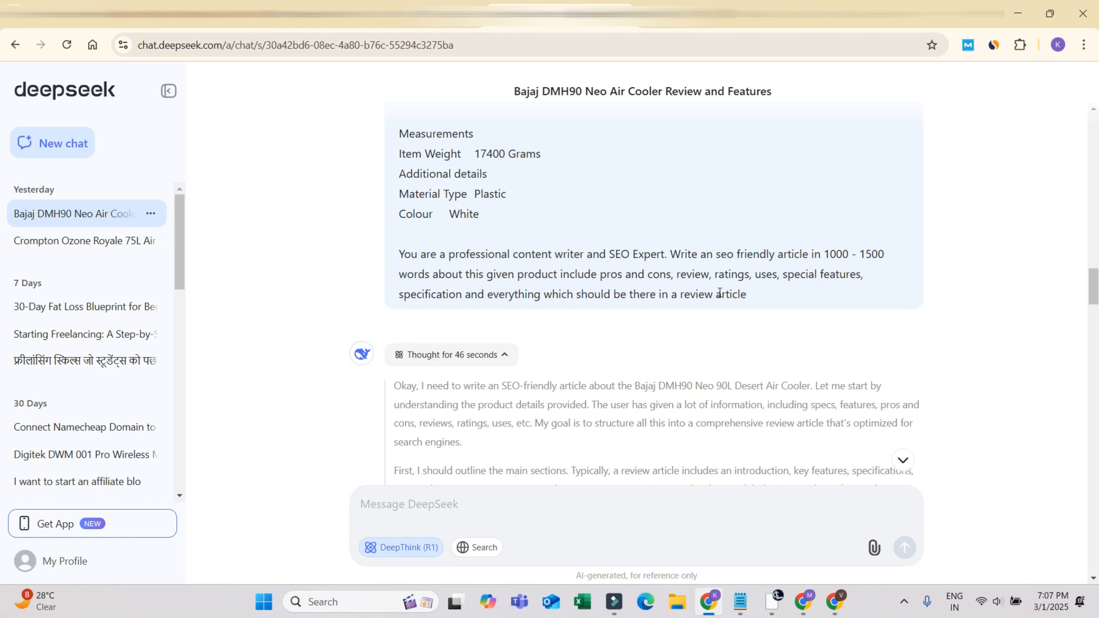
{"action": "left_click_drag", "start_coordinate": [681, 293], "coordinate": [772, 307]}
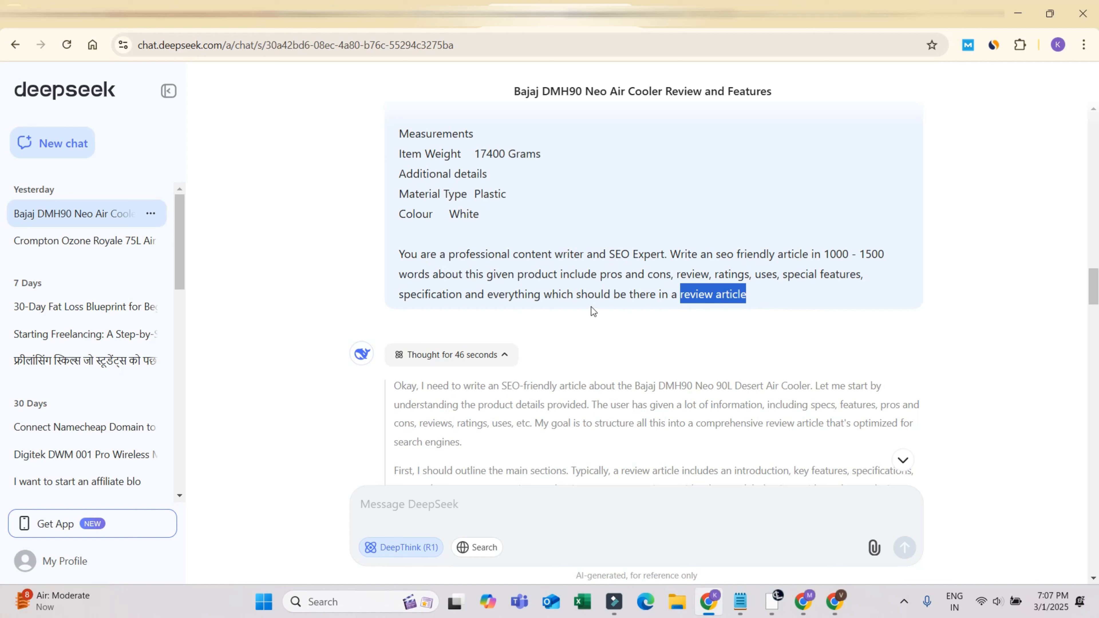
{"action": "left_click_drag", "start_coordinate": [482, 296], "coordinate": [849, 319]}
Read the generated article's Introduction and its Key Features list for the Bajaj DMH90 Neo 90L Desert Air Cooler.
{"action": "scroll", "coordinate": [851, 319], "scroll_direction": "down", "scroll_amount": 20}
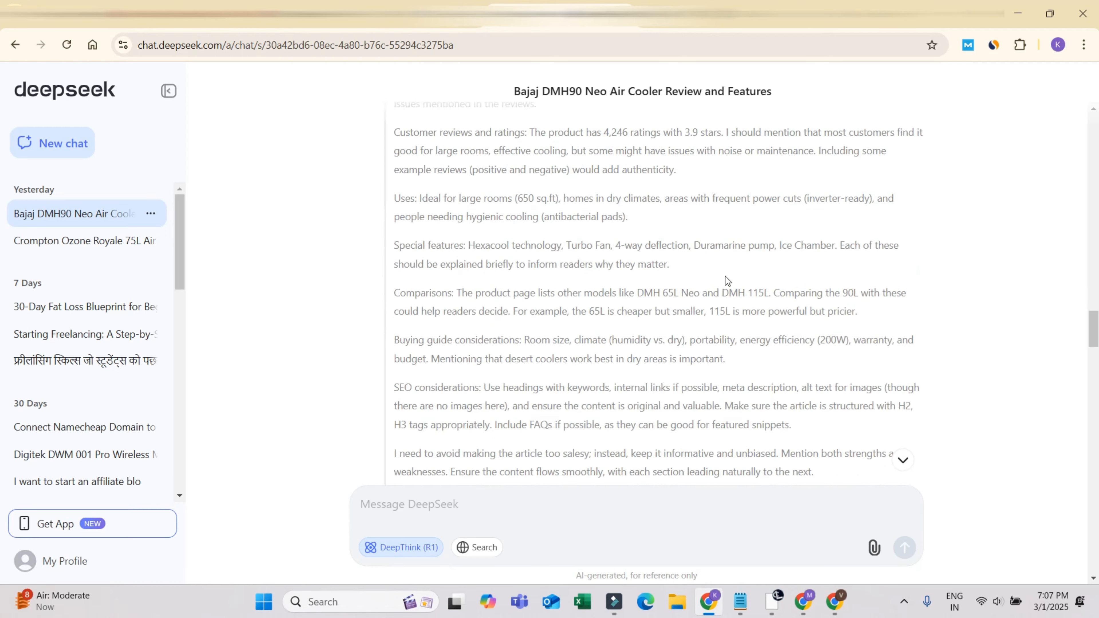
{"action": "scroll", "coordinate": [697, 271], "scroll_direction": "up", "scroll_amount": 5}
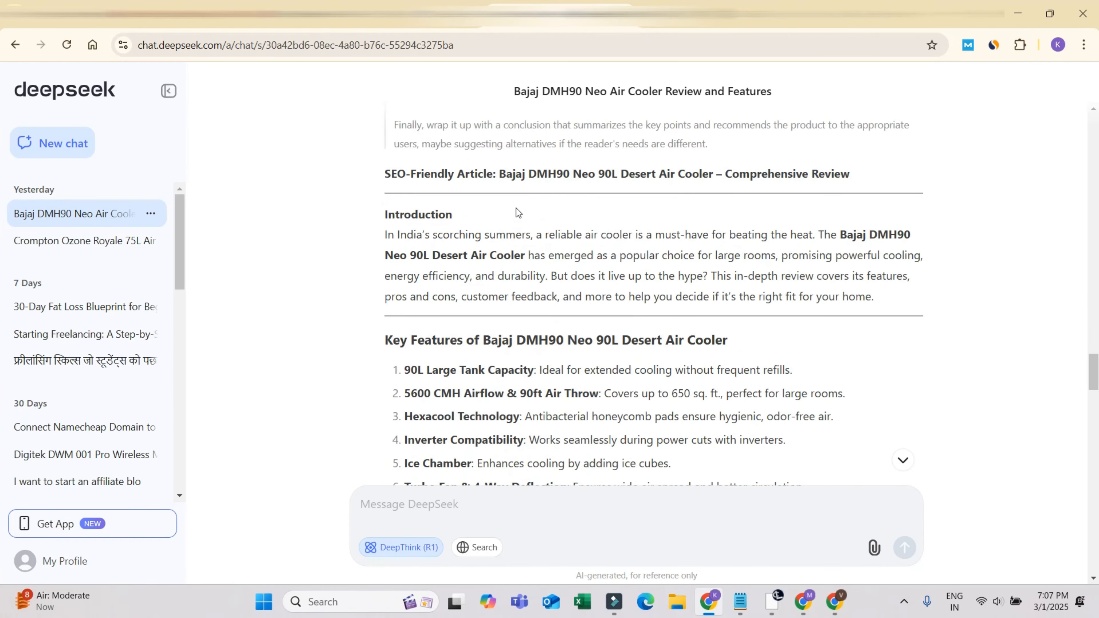
{"action": "left_click_drag", "start_coordinate": [384, 215], "coordinate": [768, 317]}
{"action": "scroll", "coordinate": [736, 311], "scroll_direction": "down", "scroll_amount": 5}
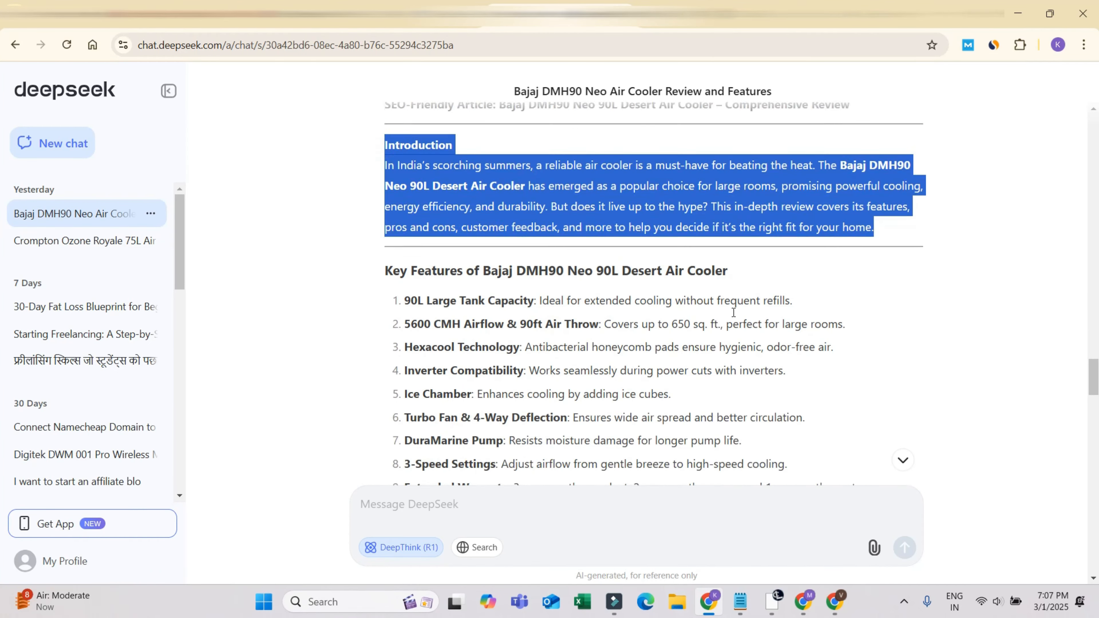
{"action": "scroll", "coordinate": [540, 215], "scroll_direction": "up", "scroll_amount": 3}
{"action": "left_click", "coordinate": [541, 215]}
{"action": "left_click_drag", "start_coordinate": [396, 188], "coordinate": [574, 184]}
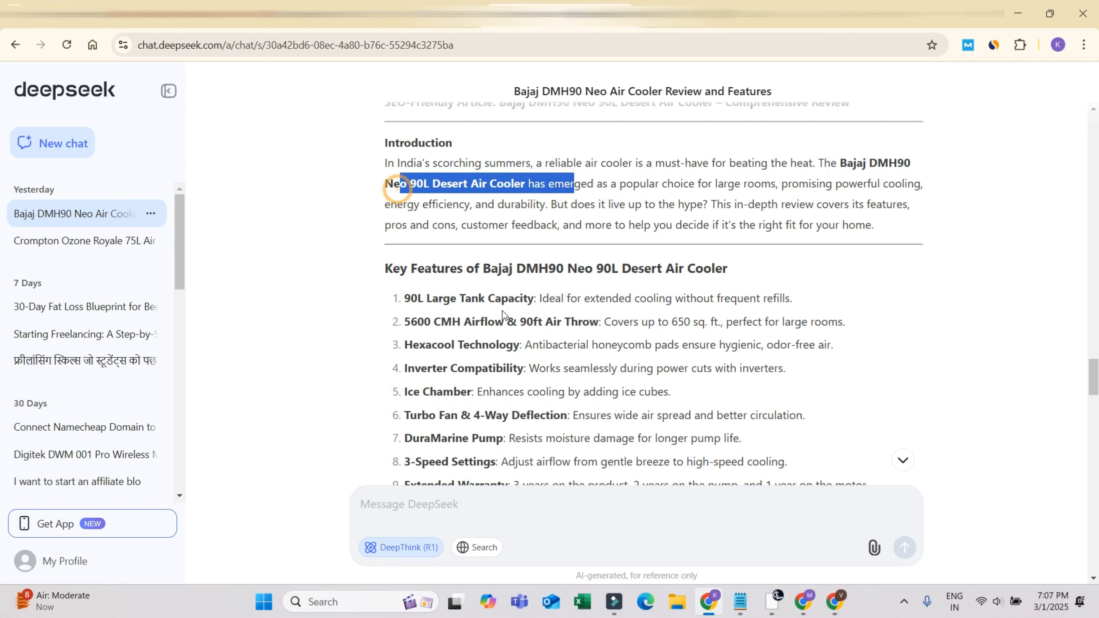
{"action": "left_click_drag", "start_coordinate": [383, 272], "coordinate": [734, 273]}
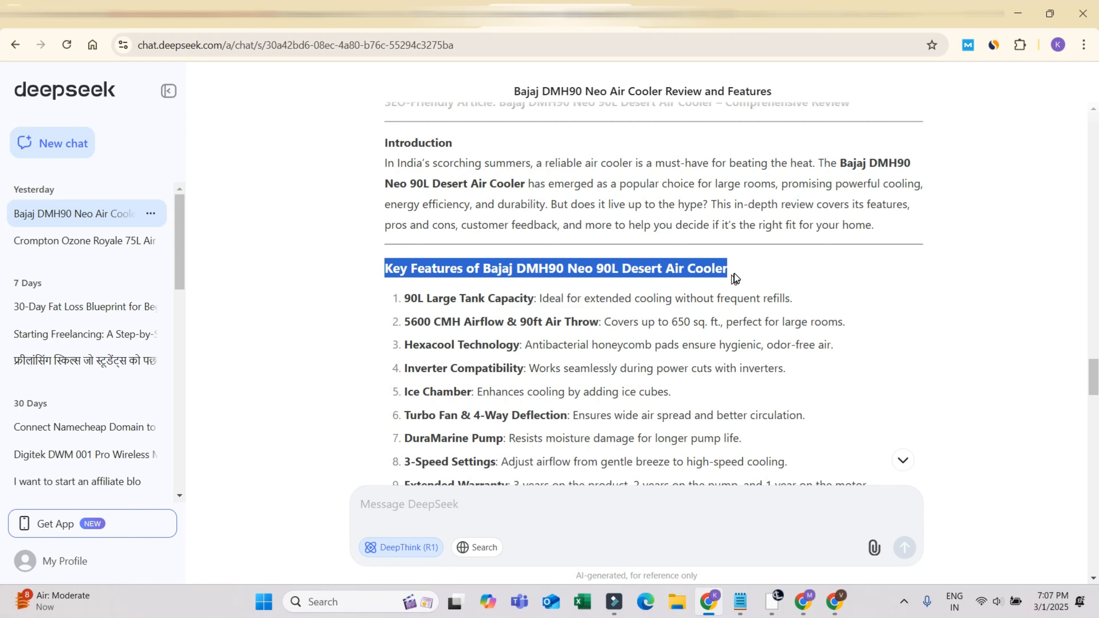
{"action": "scroll", "coordinate": [576, 242], "scroll_direction": "down", "scroll_amount": 5}
{"action": "scroll", "coordinate": [429, 221], "scroll_direction": "up", "scroll_amount": 4}
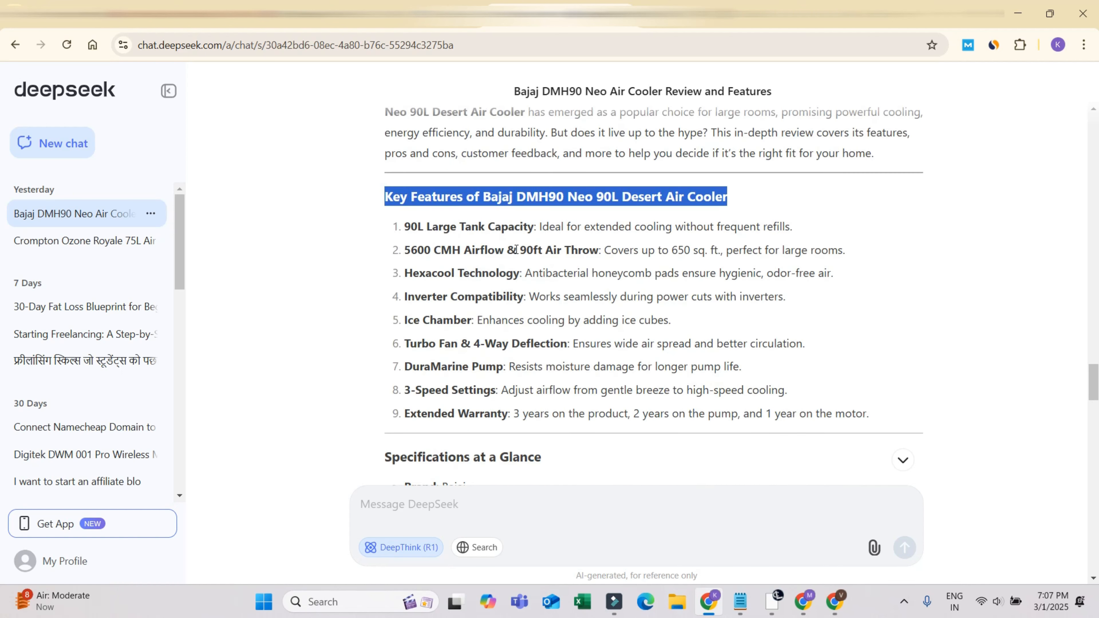
Review the article's Specifications at a Glance and its Pros and Cons sections.
{"action": "scroll", "coordinate": [517, 275], "scroll_direction": "down", "scroll_amount": 5}
{"action": "scroll", "coordinate": [462, 255], "scroll_direction": "down", "scroll_amount": 1}
{"action": "left_click_drag", "start_coordinate": [382, 172], "coordinate": [587, 186]}
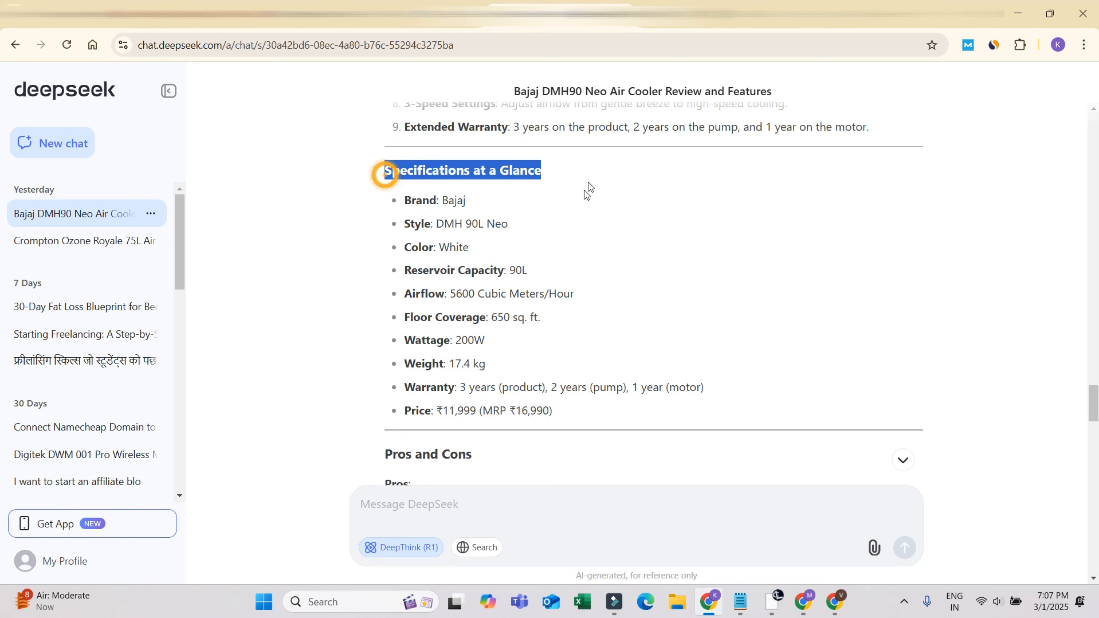
{"action": "left_click_drag", "start_coordinate": [403, 223], "coordinate": [559, 414]}
{"action": "scroll", "coordinate": [686, 382], "scroll_direction": "down", "scroll_amount": 5}
{"action": "left_click", "coordinate": [379, 167]}
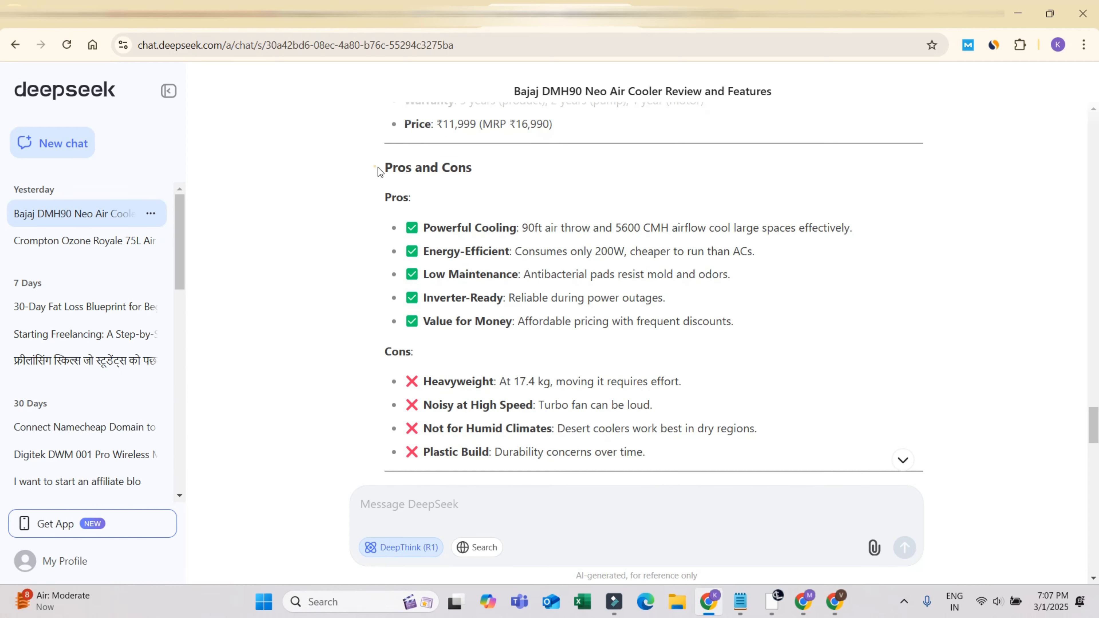
{"action": "scroll", "coordinate": [448, 226], "scroll_direction": "down", "scroll_amount": 6}
{"action": "scroll", "coordinate": [431, 204], "scroll_direction": "up", "scroll_amount": 3}
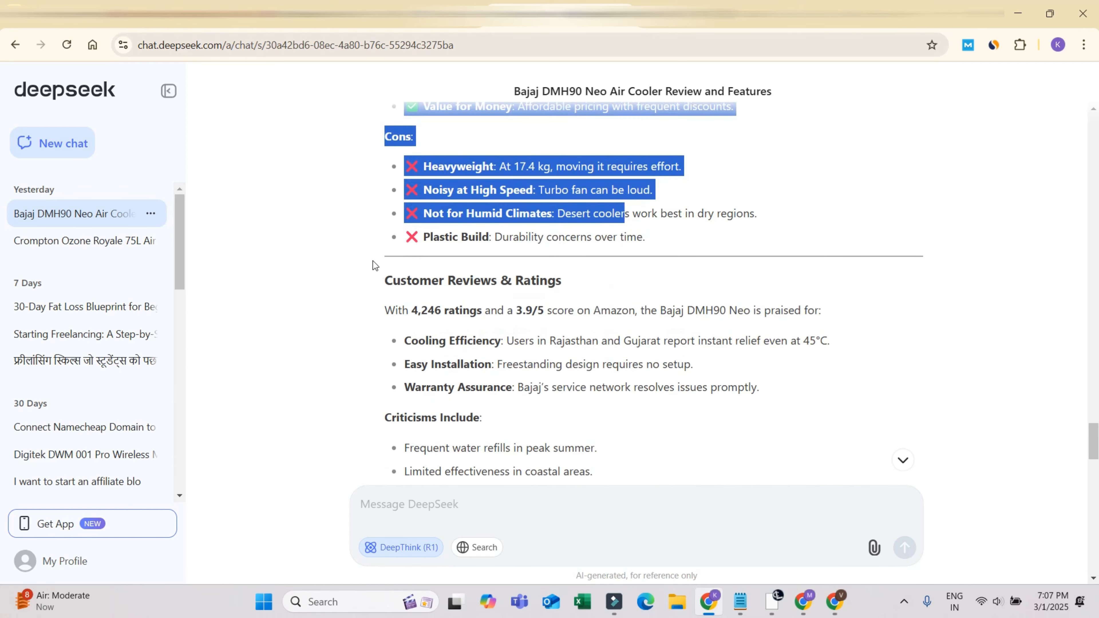
Review the Customer Reviews & Ratings section, including the listed criticisms, and the Who Should Buy It section.
{"action": "left_click_drag", "start_coordinate": [373, 260], "coordinate": [657, 311]}
{"action": "scroll", "coordinate": [447, 222], "scroll_direction": "down", "scroll_amount": 5}
{"action": "left_click_drag", "start_coordinate": [391, 199], "coordinate": [612, 248]}
{"action": "scroll", "coordinate": [611, 248], "scroll_direction": "down", "scroll_amount": 5}
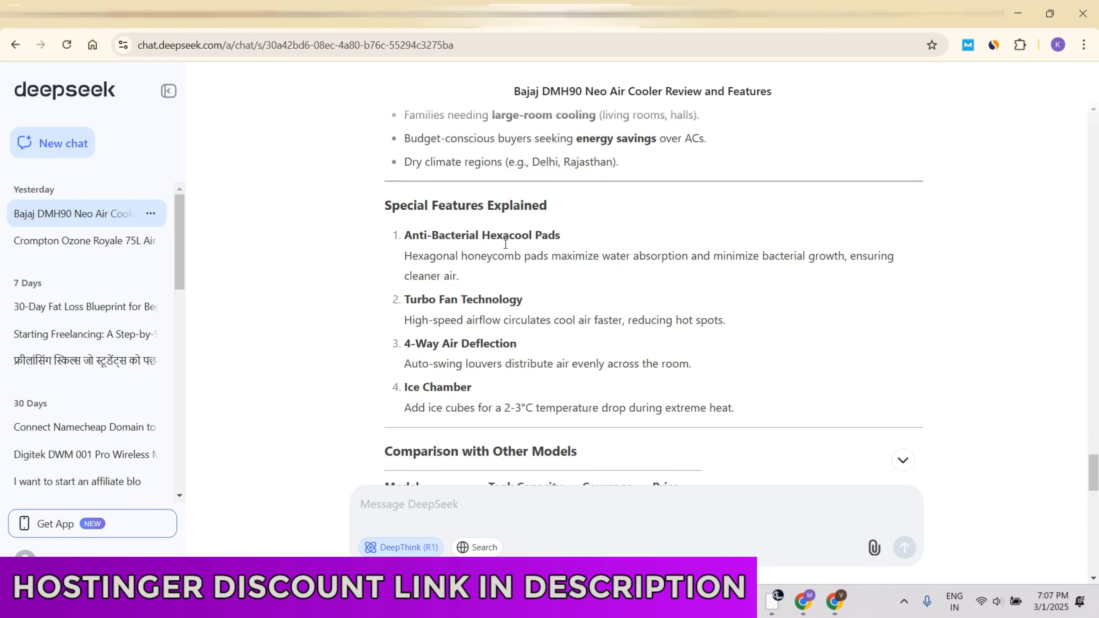
{"action": "scroll", "coordinate": [402, 191], "scroll_direction": "up", "scroll_amount": 2}
{"action": "scroll", "coordinate": [543, 147], "scroll_direction": "up", "scroll_amount": 4}
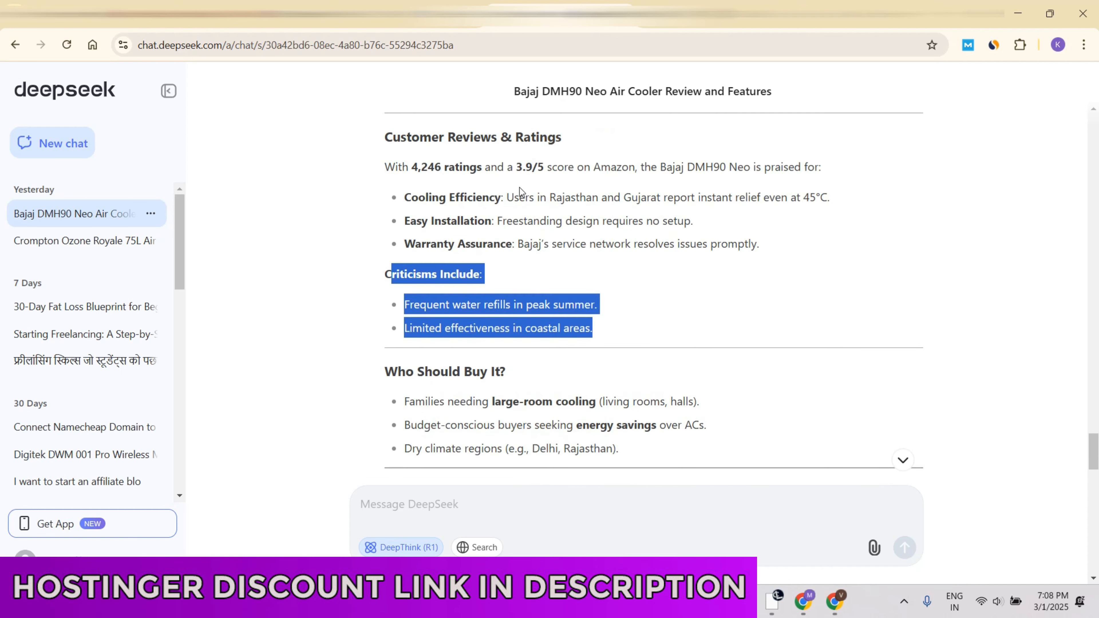
{"action": "scroll", "coordinate": [492, 372], "scroll_direction": "down", "scroll_amount": 5}
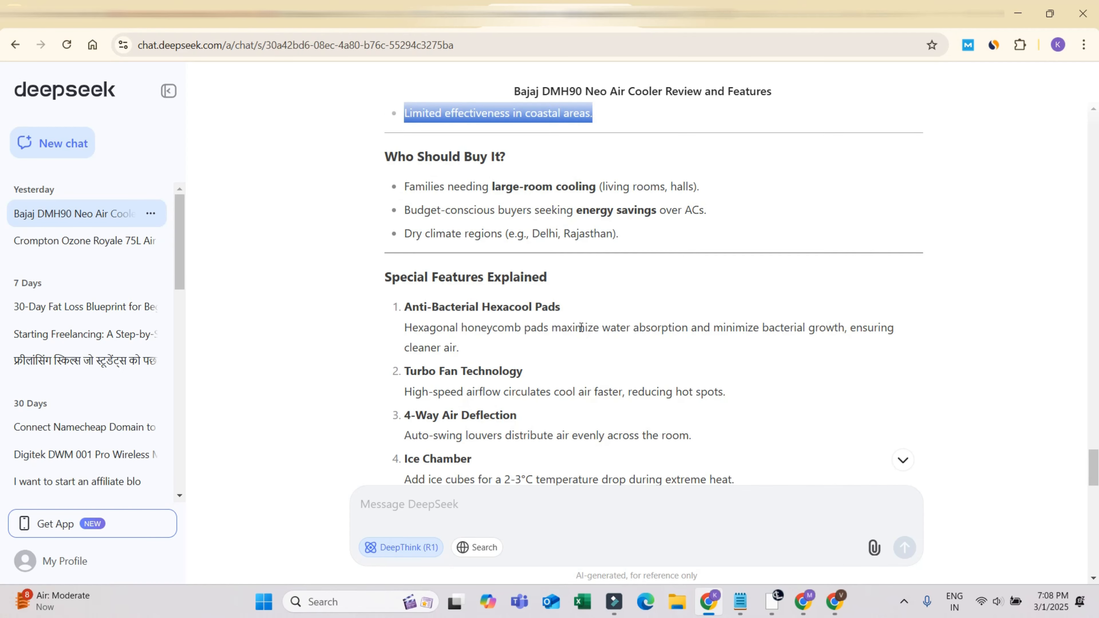
Examine the Special Features Explained section and the Comparison with Other Models table with its verdict.
{"action": "left_click_drag", "start_coordinate": [414, 285], "coordinate": [585, 328]}
{"action": "scroll", "coordinate": [562, 347], "scroll_direction": "down", "scroll_amount": 5}
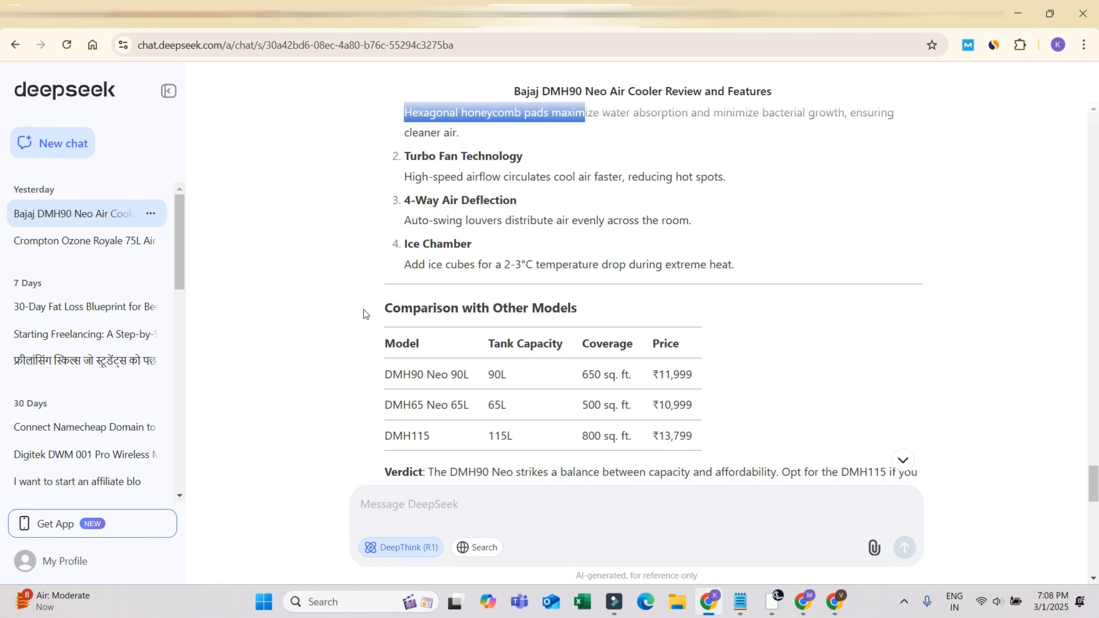
{"action": "left_click_drag", "start_coordinate": [363, 310], "coordinate": [805, 401]}
{"action": "scroll", "coordinate": [807, 385], "scroll_direction": "down", "scroll_amount": 8}
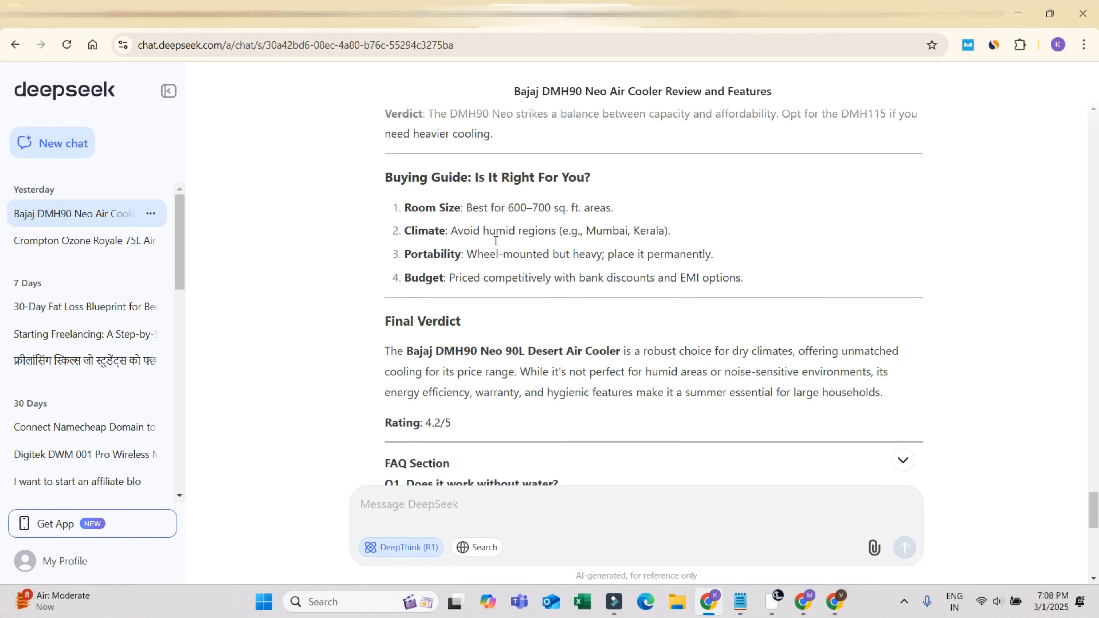
{"action": "scroll", "coordinate": [495, 240], "scroll_direction": "up", "scroll_amount": 3}
{"action": "left_click_drag", "start_coordinate": [380, 256], "coordinate": [491, 256]}
{"action": "scroll", "coordinate": [563, 269], "scroll_direction": "up", "scroll_amount": 2}
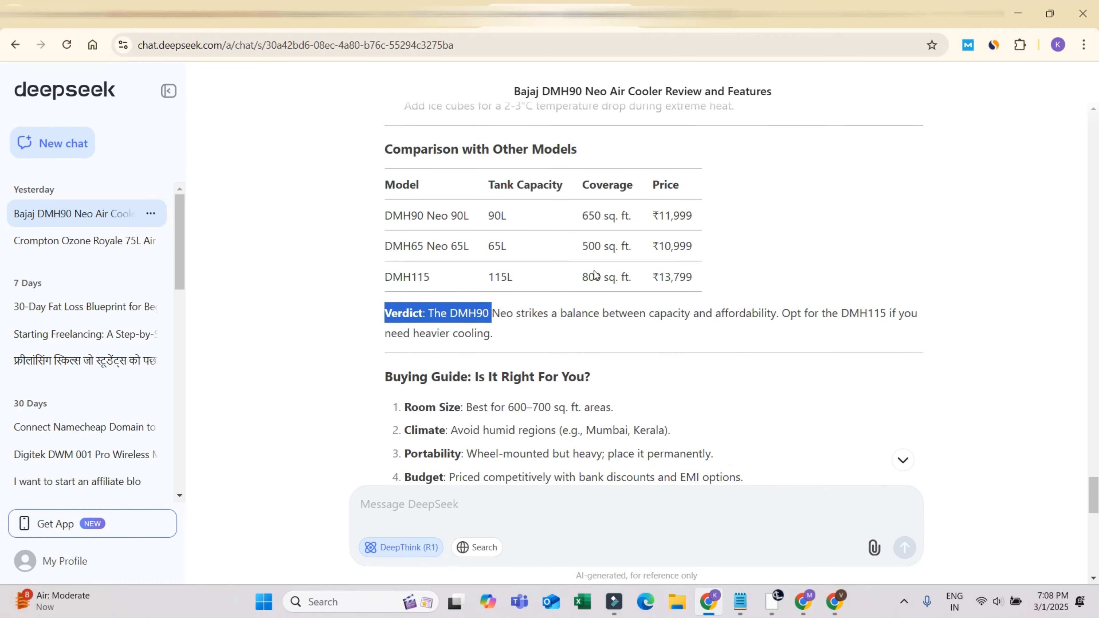
{"action": "scroll", "coordinate": [418, 199], "scroll_direction": "down", "scroll_amount": 5}
Read the article's closing sections, from the Buying Guide and Final Verdict through the FAQ to the Conclusion.
{"action": "left_click_drag", "start_coordinate": [385, 174], "coordinate": [794, 288]}
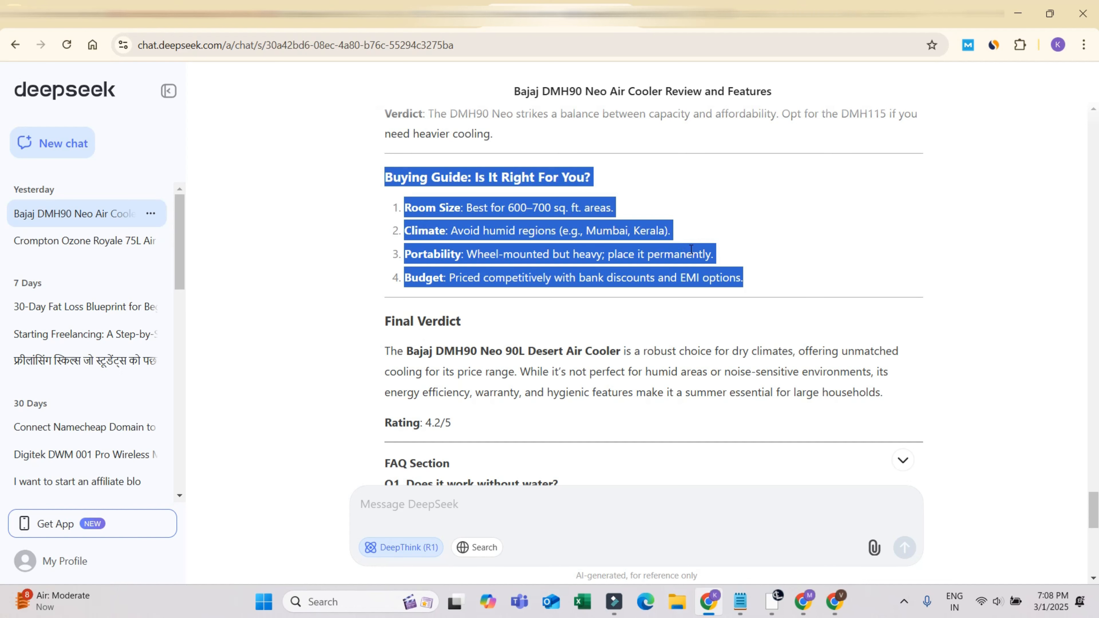
{"action": "scroll", "coordinate": [690, 250], "scroll_direction": "down", "scroll_amount": 2}
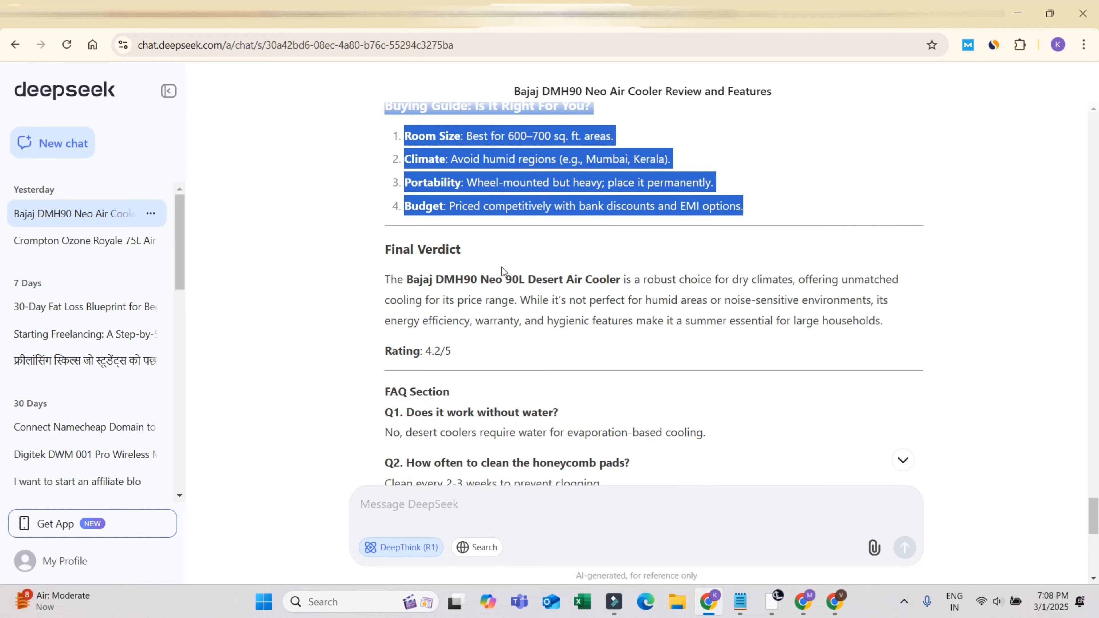
{"action": "left_click", "coordinate": [442, 152]}
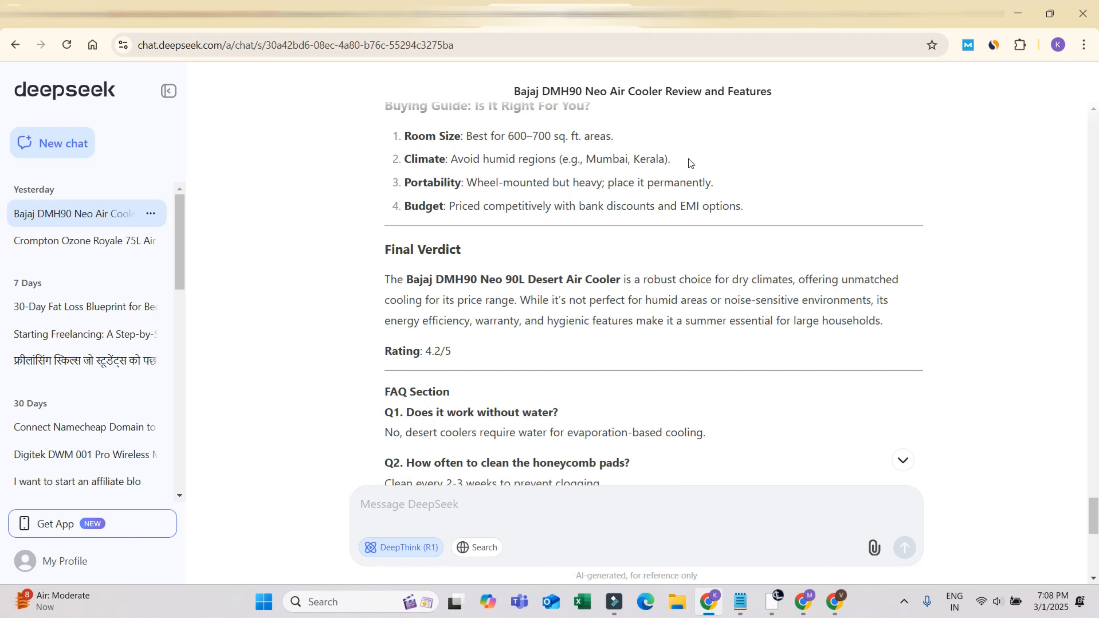
{"action": "left_click_drag", "start_coordinate": [453, 159], "coordinate": [556, 160]}
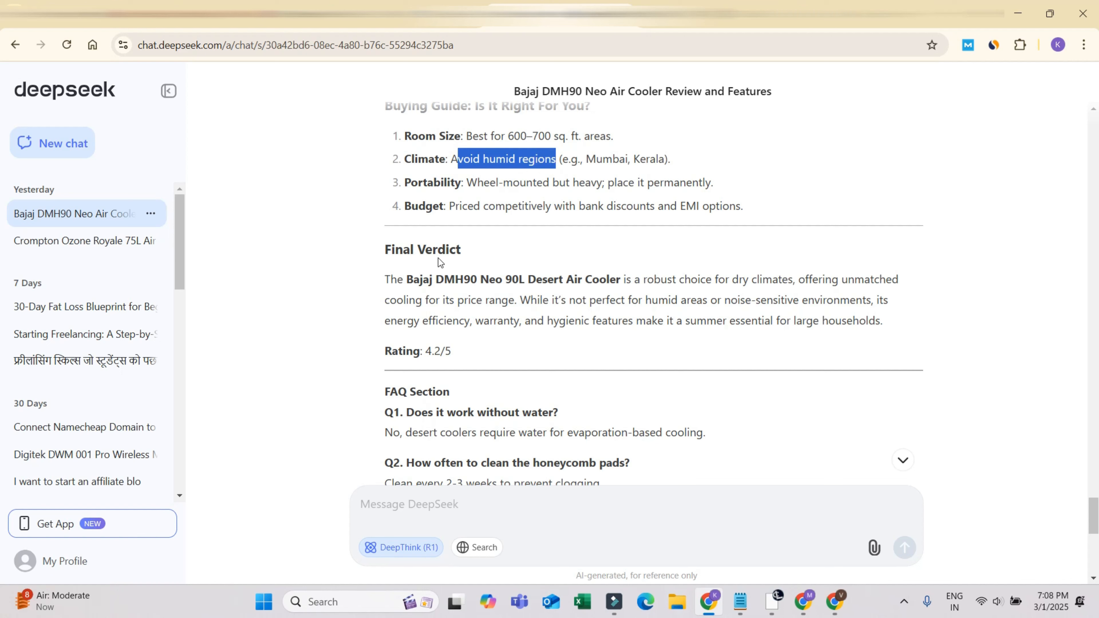
{"action": "left_click_drag", "start_coordinate": [376, 249], "coordinate": [491, 269]}
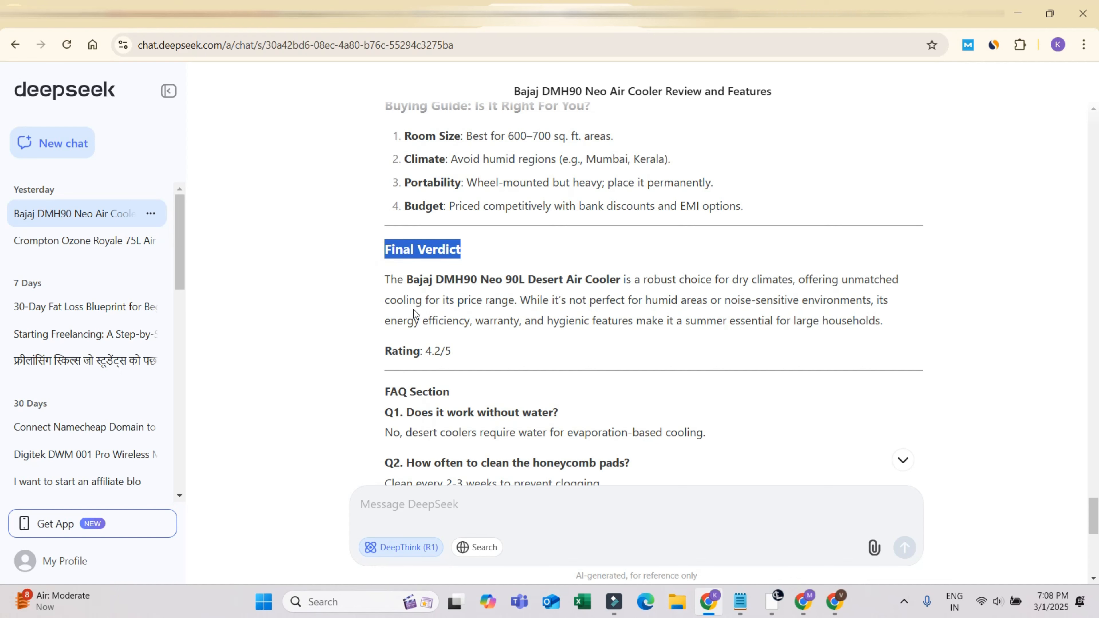
{"action": "left_click_drag", "start_coordinate": [384, 280], "coordinate": [925, 324]}
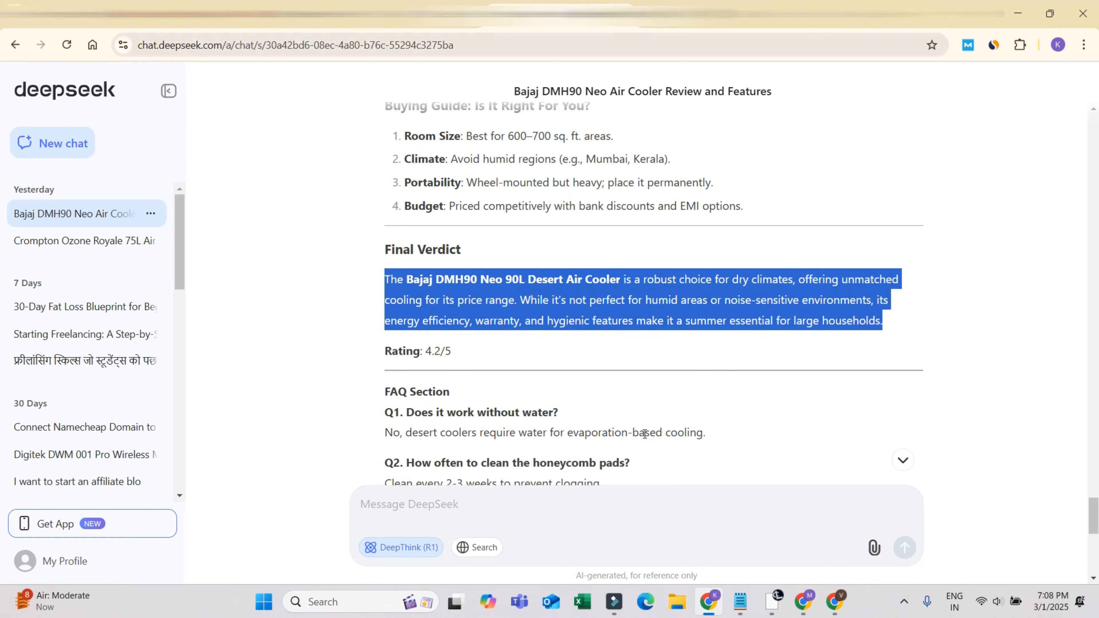
{"action": "scroll", "coordinate": [513, 379], "scroll_direction": "down", "scroll_amount": 3}
{"action": "scroll", "coordinate": [455, 299], "scroll_direction": "down", "scroll_amount": 3}
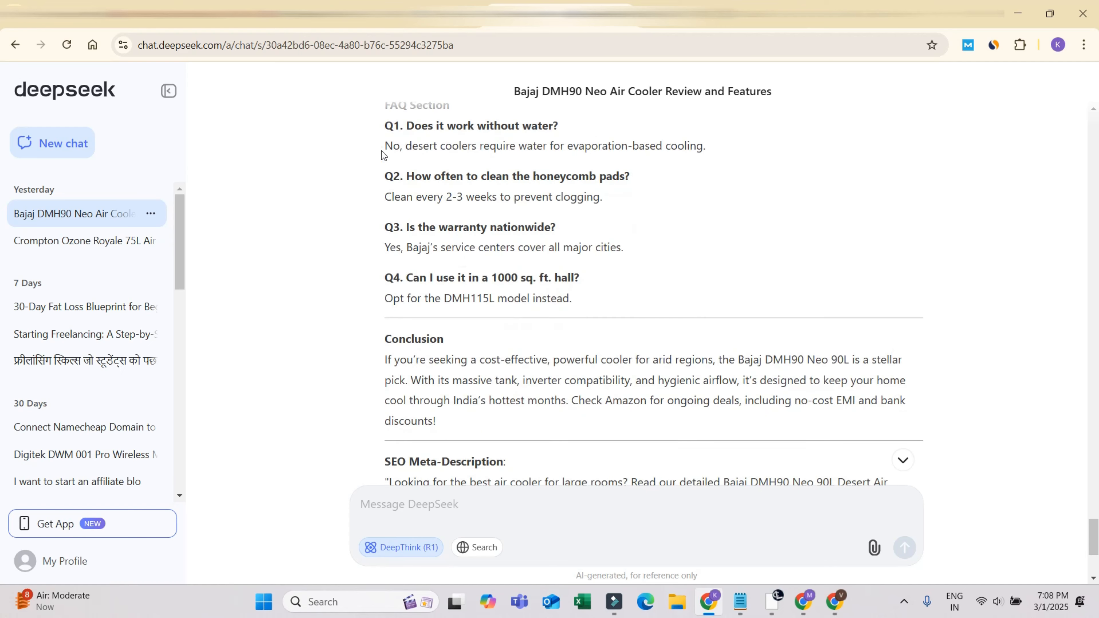
{"action": "left_click_drag", "start_coordinate": [406, 380], "coordinate": [485, 426]}
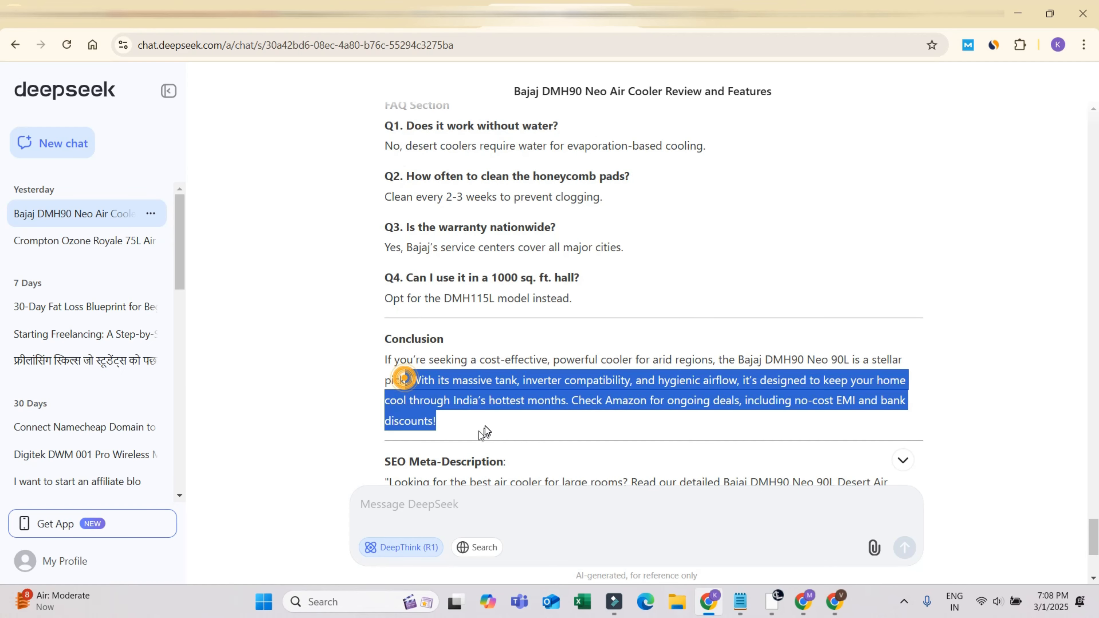
Highlight the article's whole FAQ section and recheck the model comparison, Buying Guide and Final Verdict sections above it.
{"action": "scroll", "coordinate": [467, 370], "scroll_direction": "up", "scroll_amount": 3}
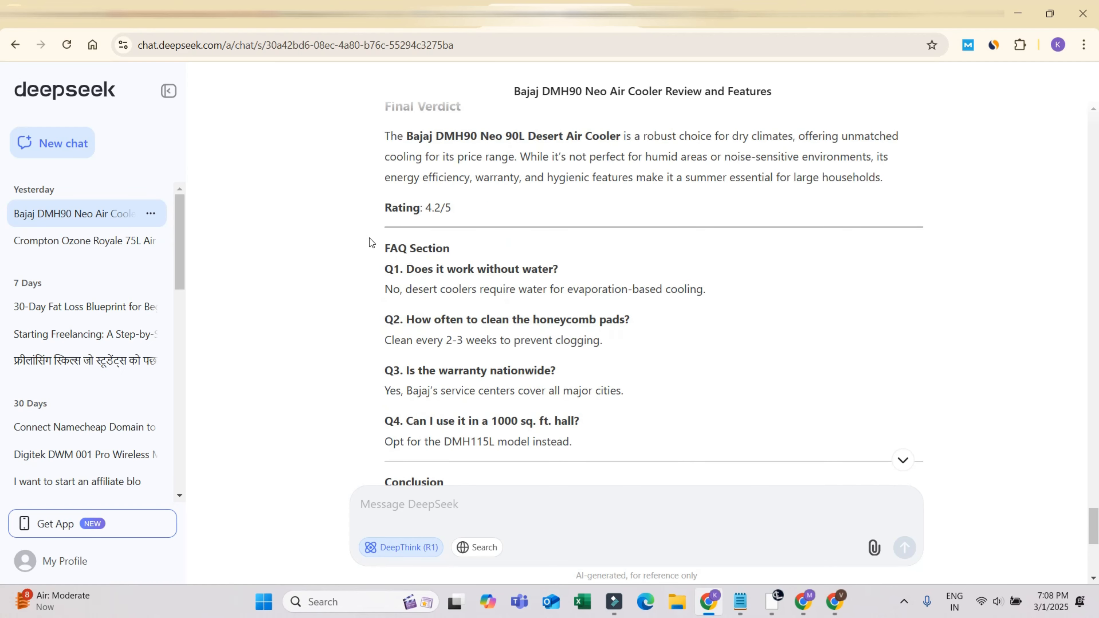
{"action": "left_click_drag", "start_coordinate": [370, 238], "coordinate": [624, 436]}
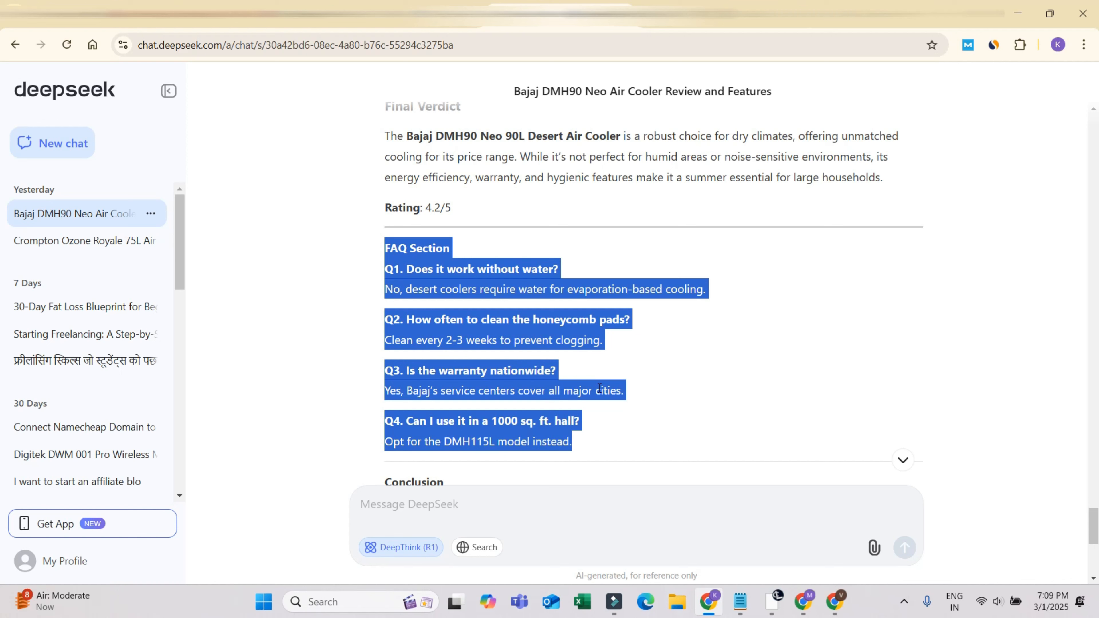
{"action": "scroll", "coordinate": [600, 388], "scroll_direction": "up", "scroll_amount": 10}
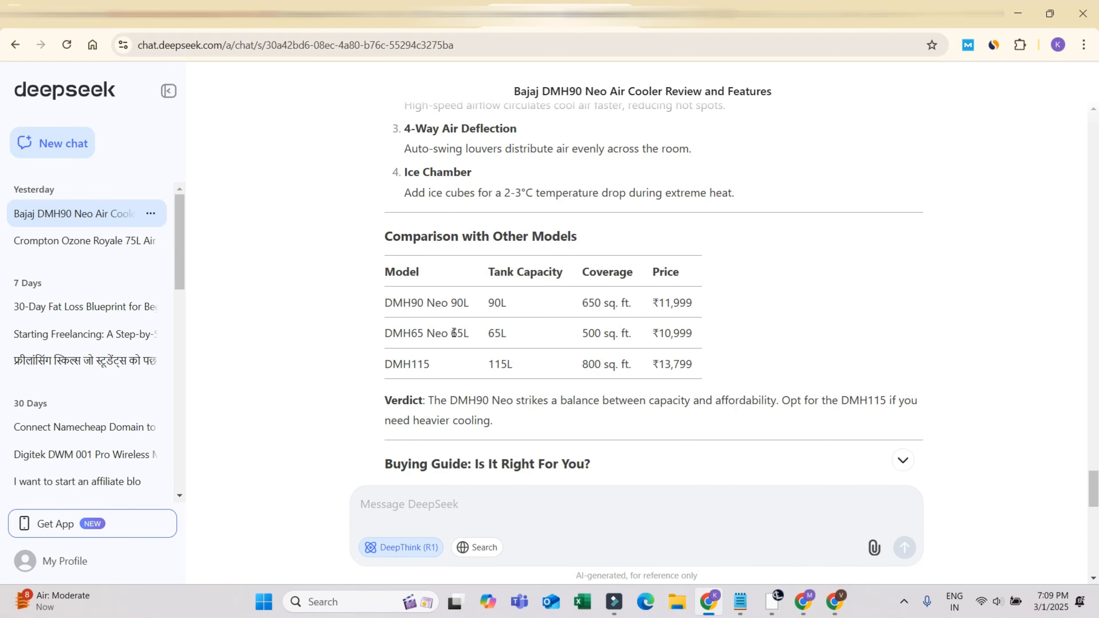
{"action": "scroll", "coordinate": [454, 338], "scroll_direction": "down", "scroll_amount": 7}
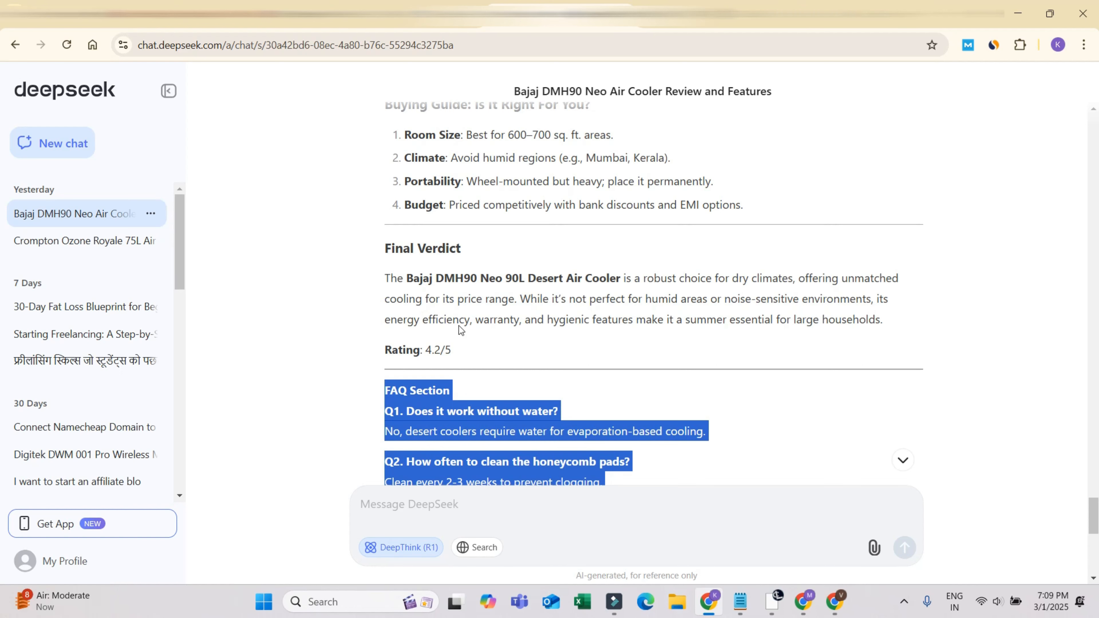
{"action": "scroll", "coordinate": [459, 325], "scroll_direction": "down", "scroll_amount": 5}
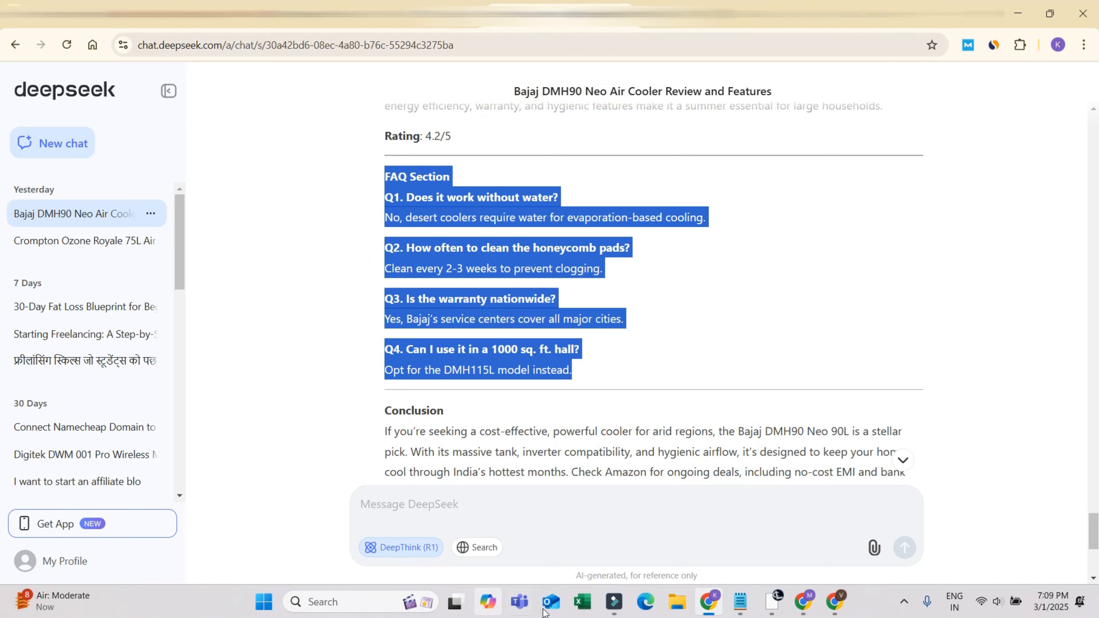
Switch to the browser window with the writing tools and examine DupliChecker's Plagiarism Checker page, including its text box and word limit.
{"action": "left_click", "coordinate": [776, 603]}
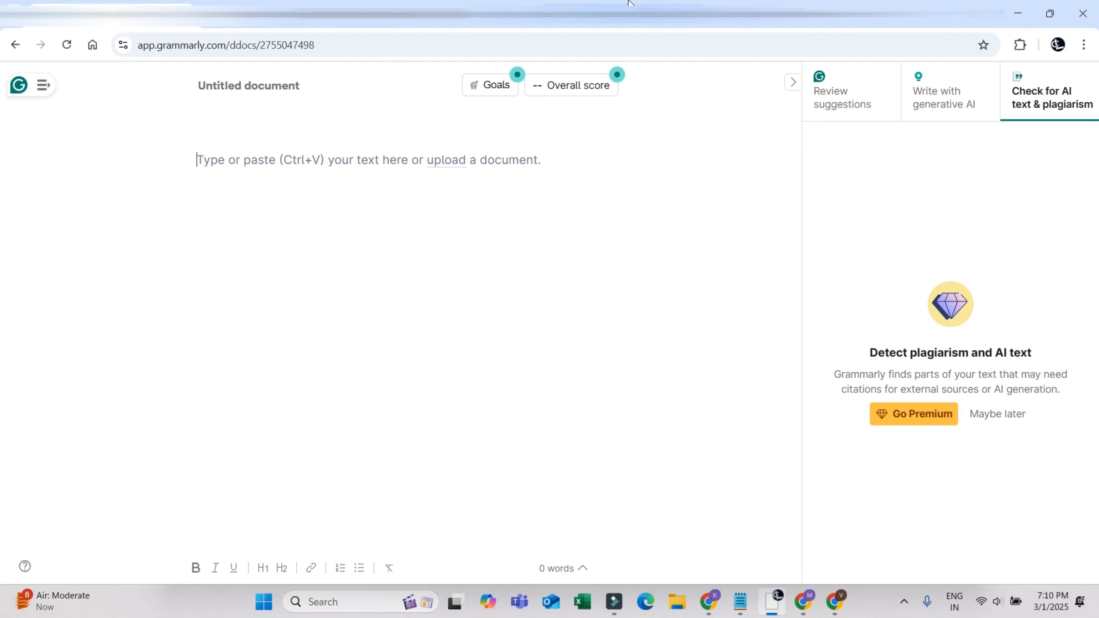
{"action": "left_click", "coordinate": [624, 10]}
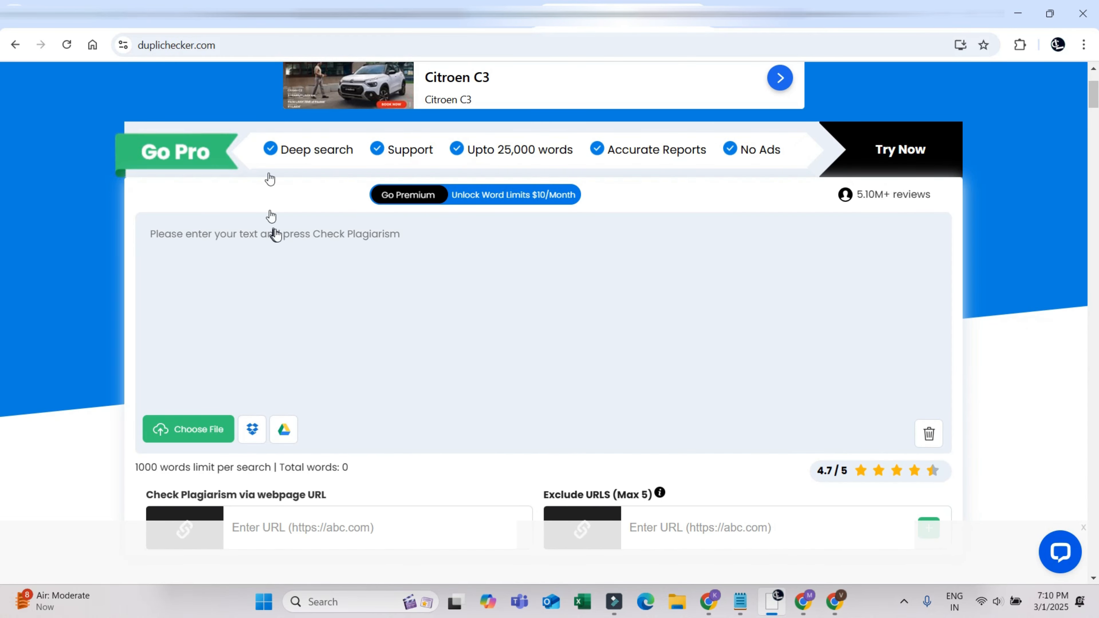
{"action": "left_click", "coordinate": [363, 249]}
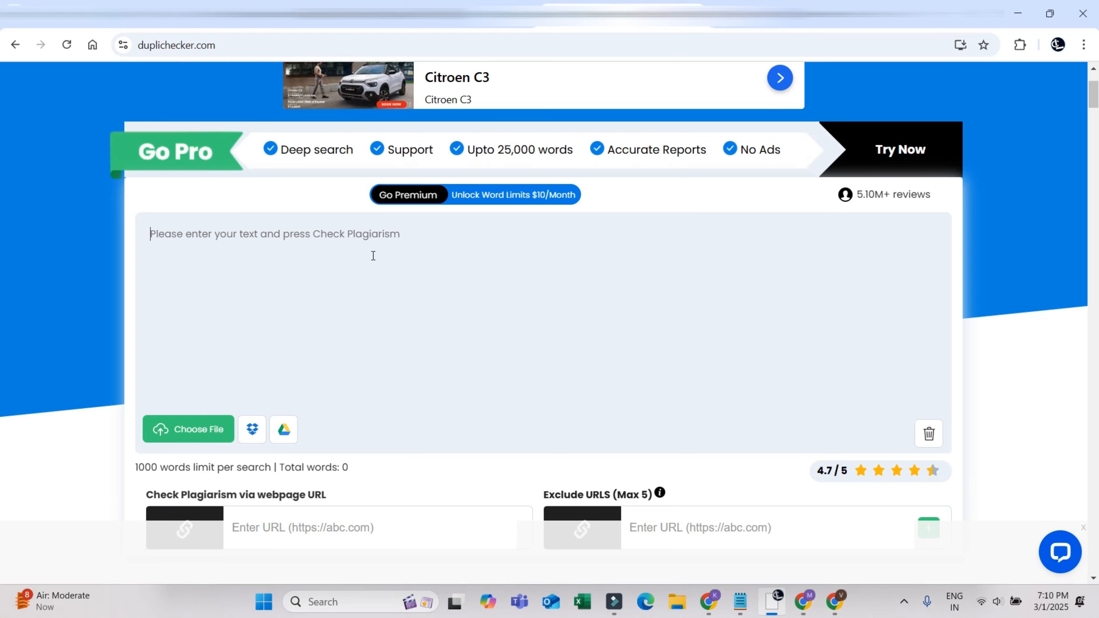
{"action": "scroll", "coordinate": [359, 255], "scroll_direction": "down", "scroll_amount": 3}
{"action": "left_click_drag", "start_coordinate": [135, 324], "coordinate": [352, 328]}
{"action": "scroll", "coordinate": [559, 233], "scroll_direction": "up", "scroll_amount": 5}
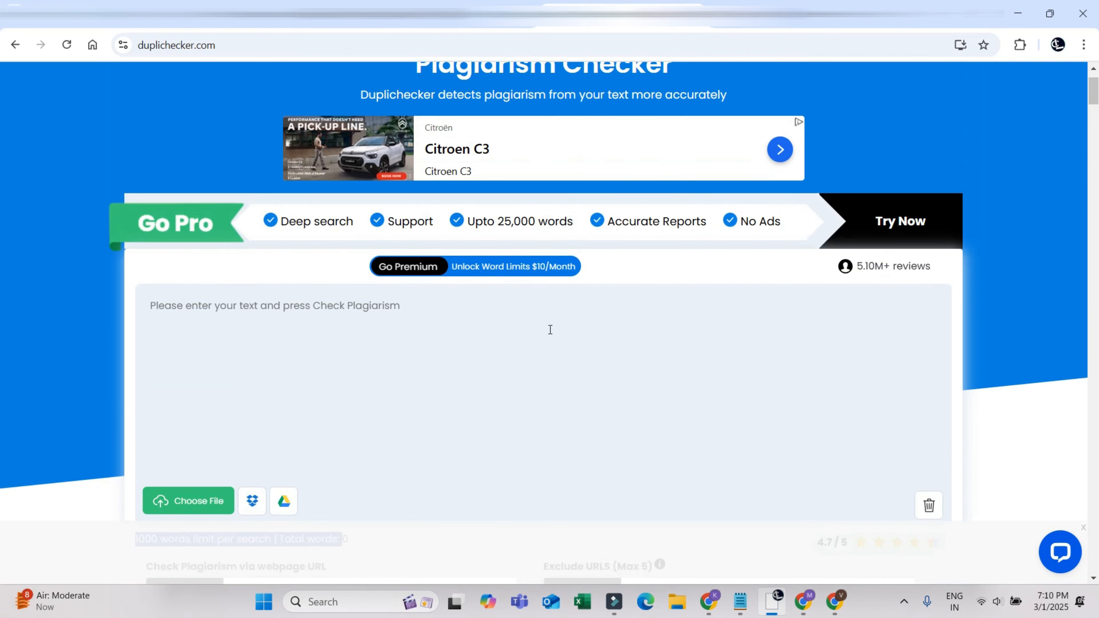
{"action": "scroll", "coordinate": [768, 241], "scroll_direction": "up", "scroll_amount": 2}
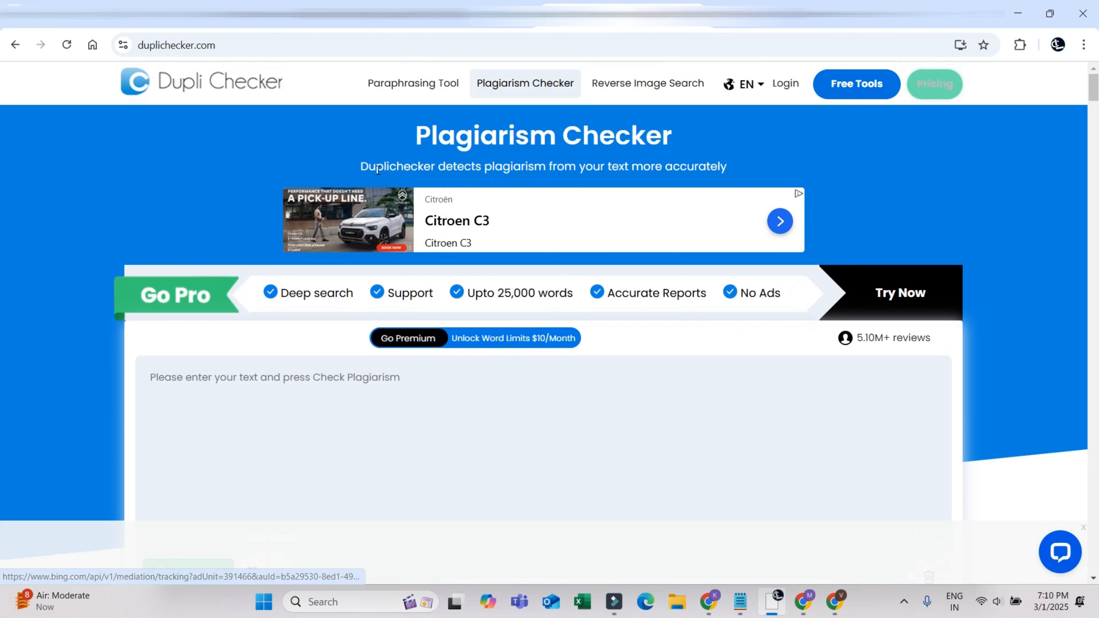
{"action": "scroll", "coordinate": [779, 363], "scroll_direction": "down", "scroll_amount": 9}
{"action": "scroll", "coordinate": [785, 357], "scroll_direction": "up", "scroll_amount": 10}
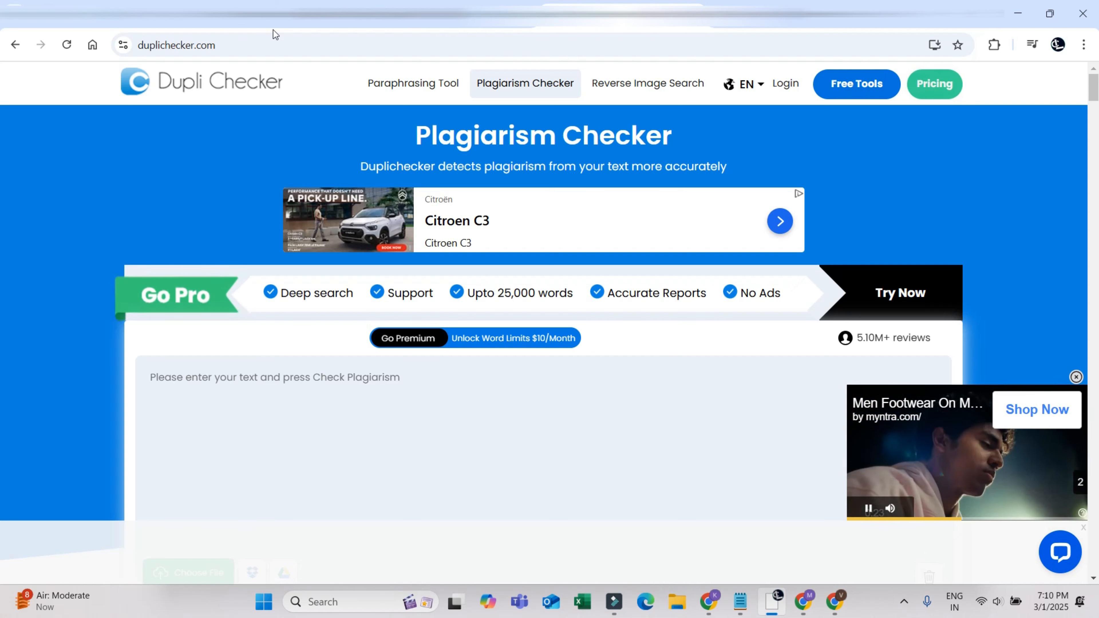
{"action": "left_click", "coordinate": [1077, 377]}
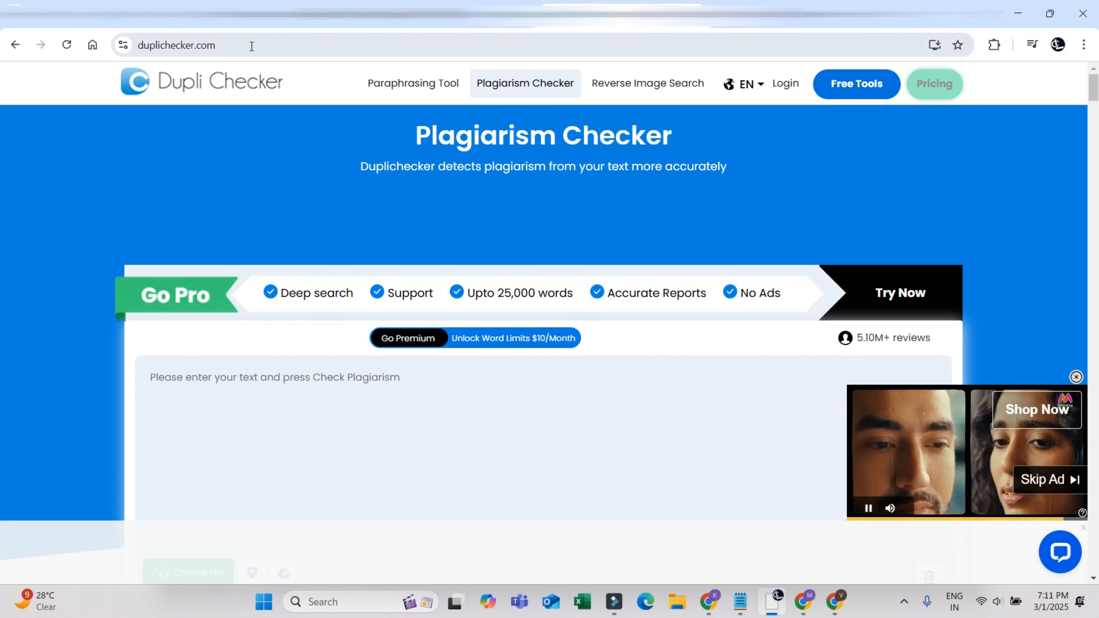
Open the StealthWriter site and examine its Humanize AI Generated Content page and text entry box.
{"action": "left_click", "coordinate": [467, 25]}
{"action": "left_click", "coordinate": [467, 24]}
{"action": "left_click", "coordinate": [223, 19]}
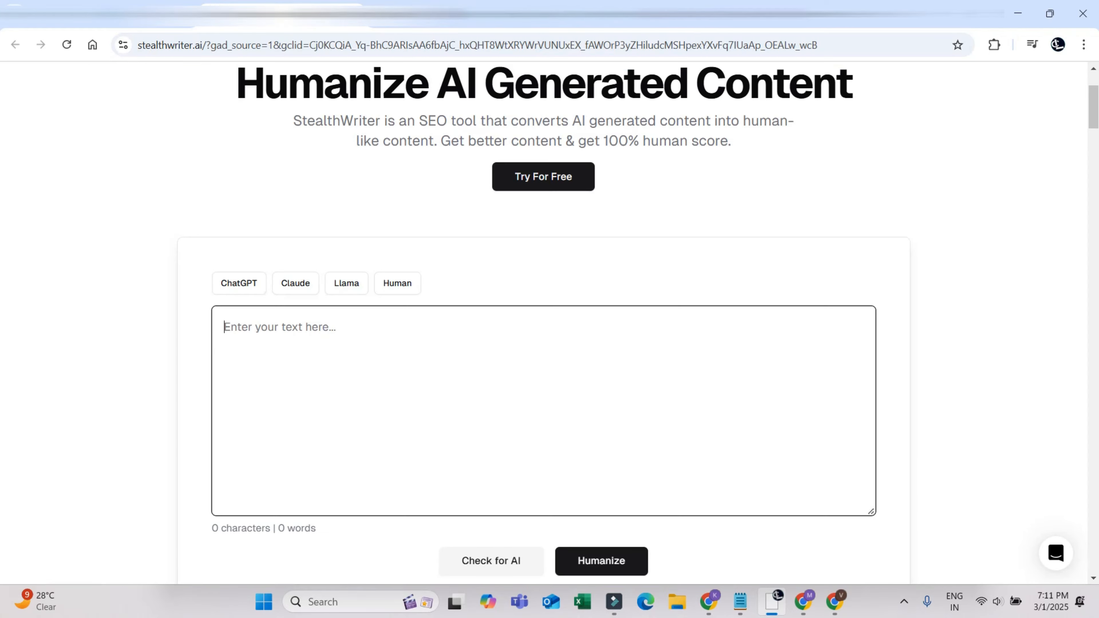
{"action": "left_click", "coordinate": [401, 19]}
{"action": "left_click", "coordinate": [287, 3]}
{"action": "scroll", "coordinate": [449, 260], "scroll_direction": "up", "scroll_amount": 3}
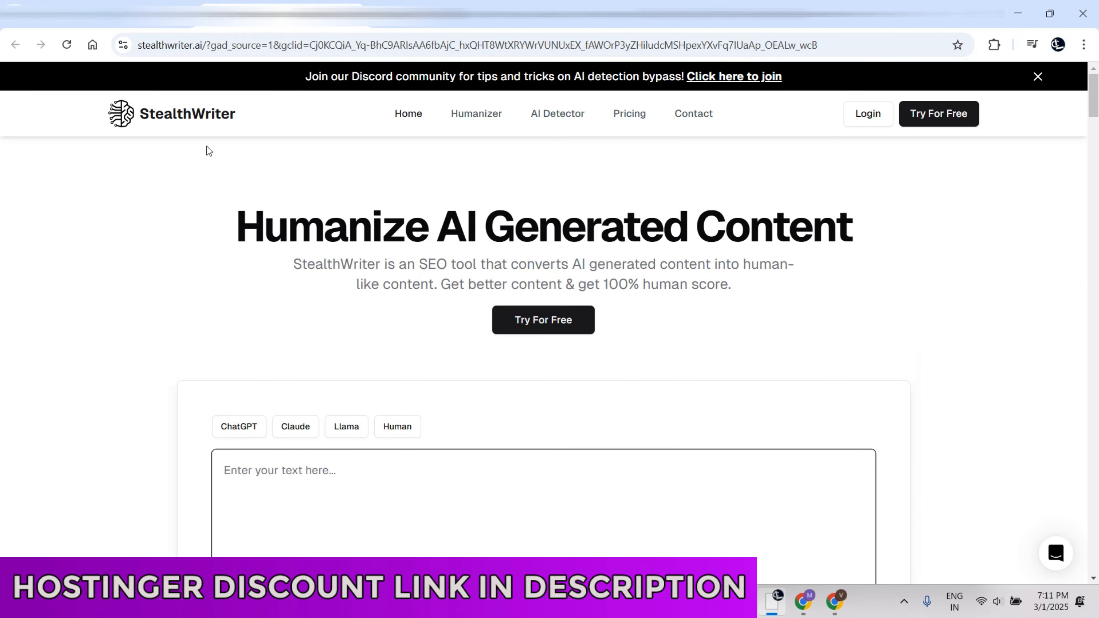
{"action": "scroll", "coordinate": [398, 424], "scroll_direction": "down", "scroll_amount": 3}
{"action": "left_click", "coordinate": [405, 367]}
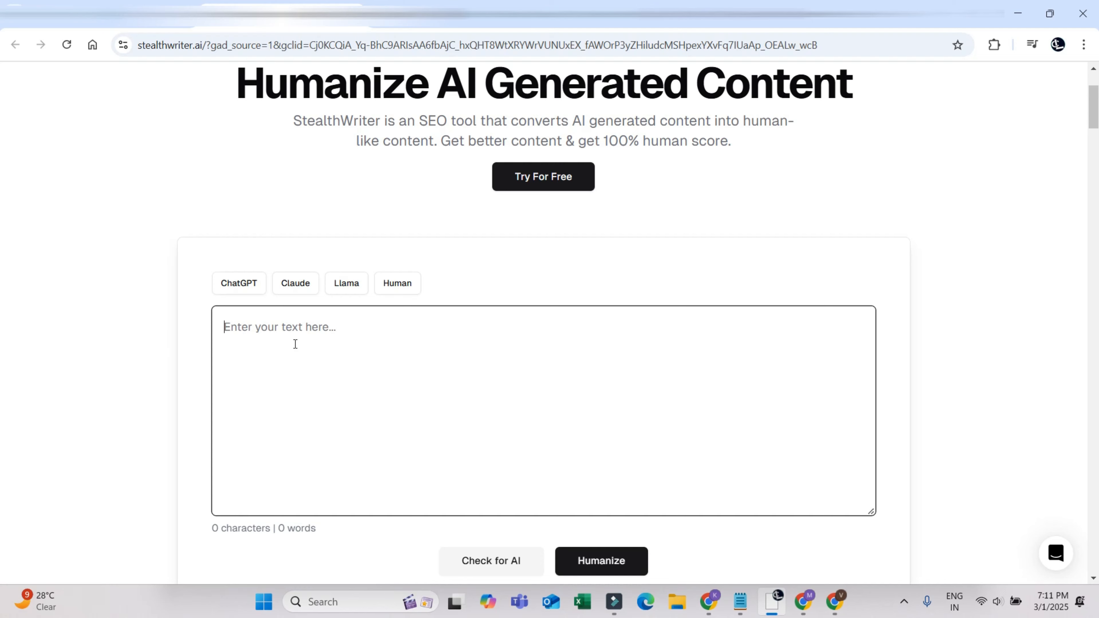
{"action": "scroll", "coordinate": [295, 139], "scroll_direction": "up", "scroll_amount": 3}
Open the BypassGPT pricing page and compare the features of the Basic, Unlimited and Pro yearly plans.
{"action": "key", "text": "ctrl+Tab"}
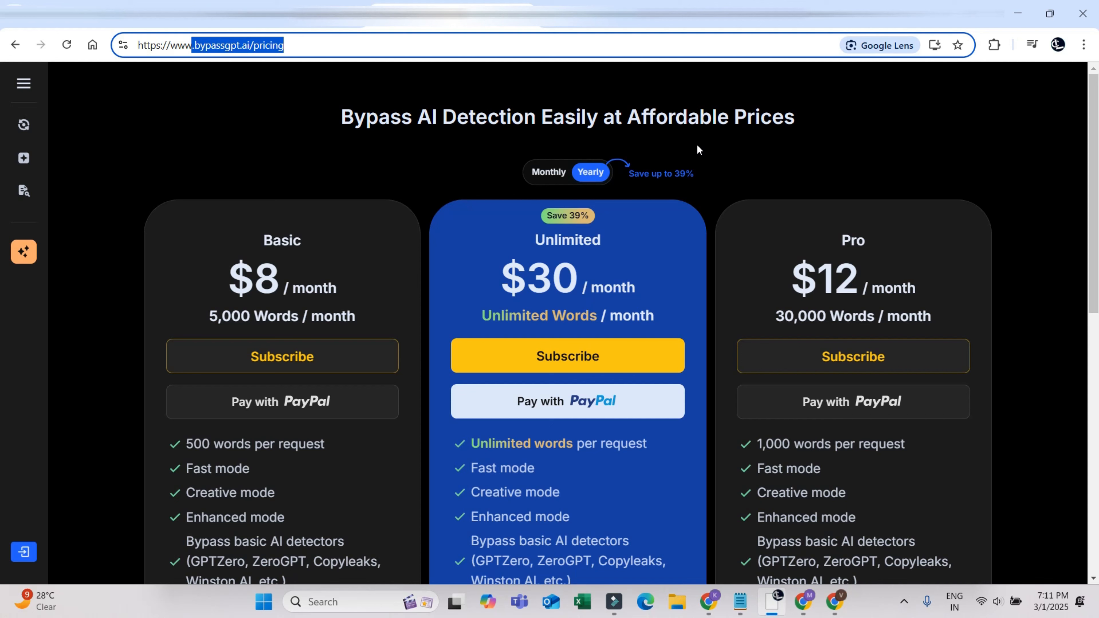
{"action": "left_click", "coordinate": [308, 109]}
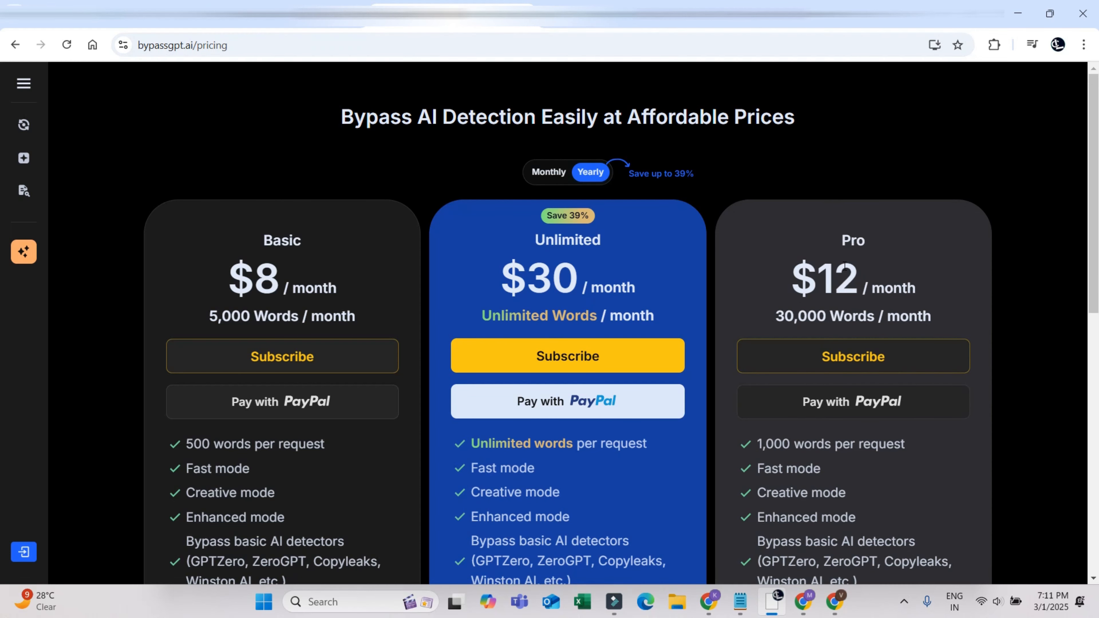
{"action": "scroll", "coordinate": [302, 285], "scroll_direction": "down", "scroll_amount": 3}
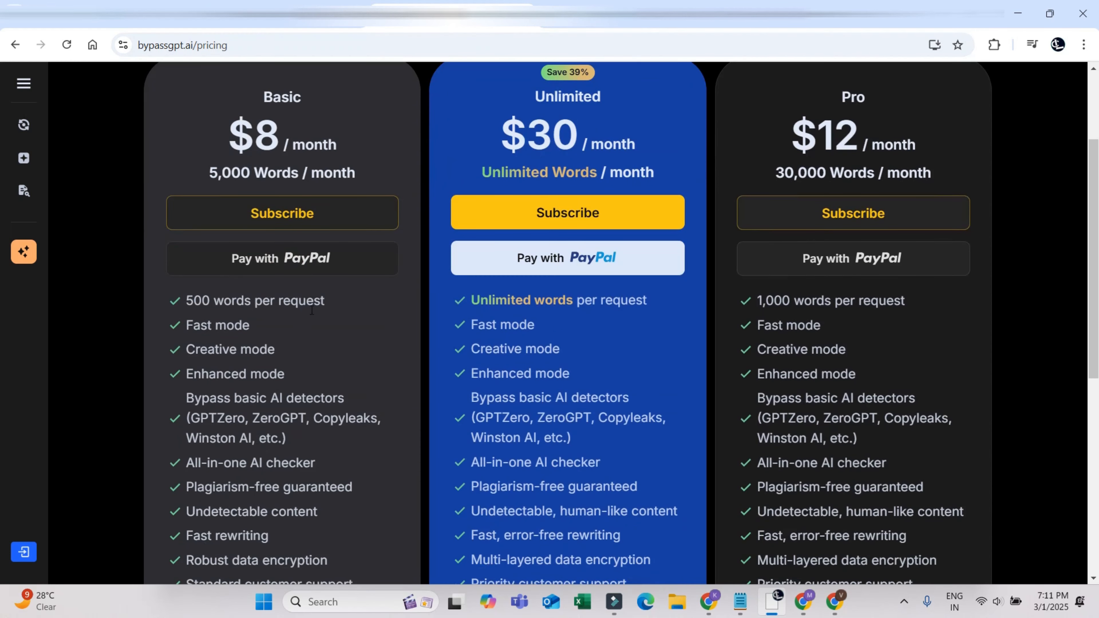
{"action": "scroll", "coordinate": [399, 188], "scroll_direction": "up", "scroll_amount": 3}
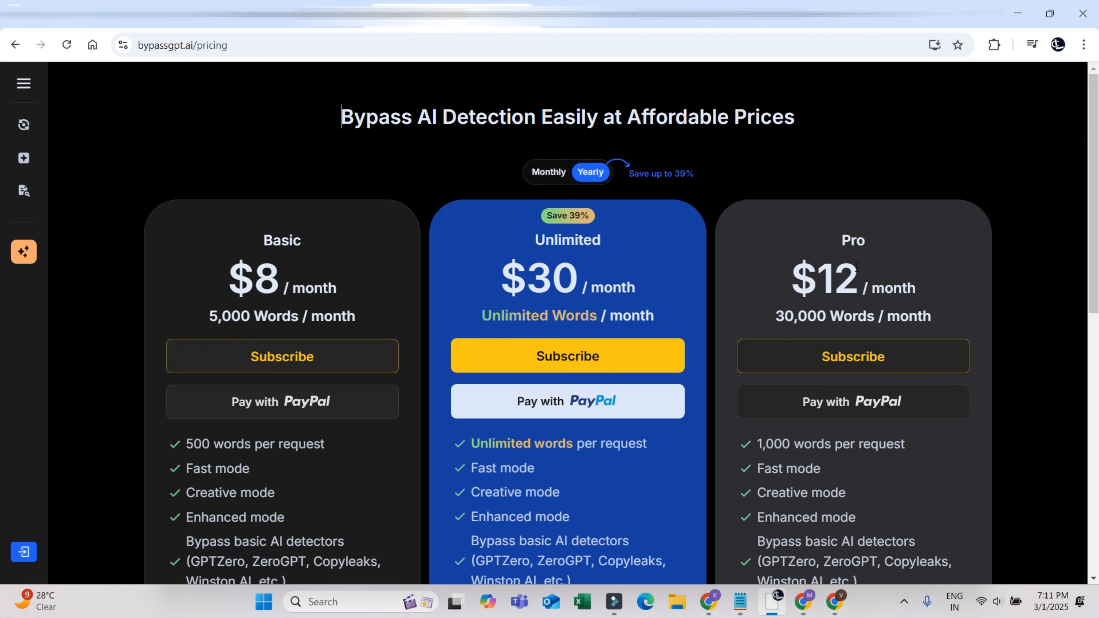
{"action": "scroll", "coordinate": [857, 266], "scroll_direction": "down", "scroll_amount": 5}
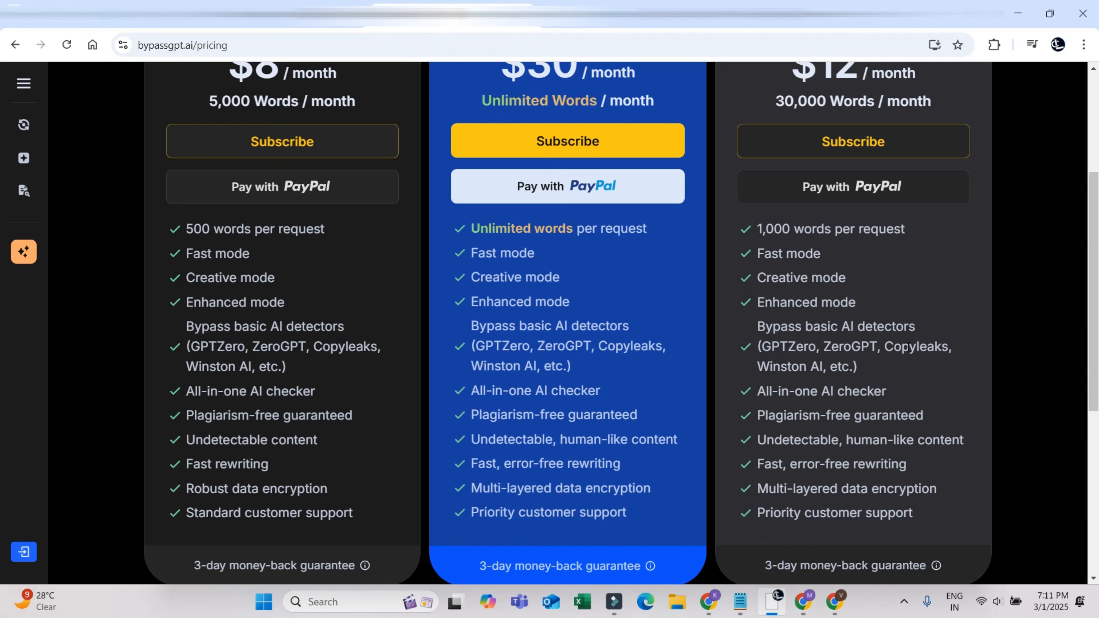
{"action": "scroll", "coordinate": [921, 341], "scroll_direction": "up", "scroll_amount": 5}
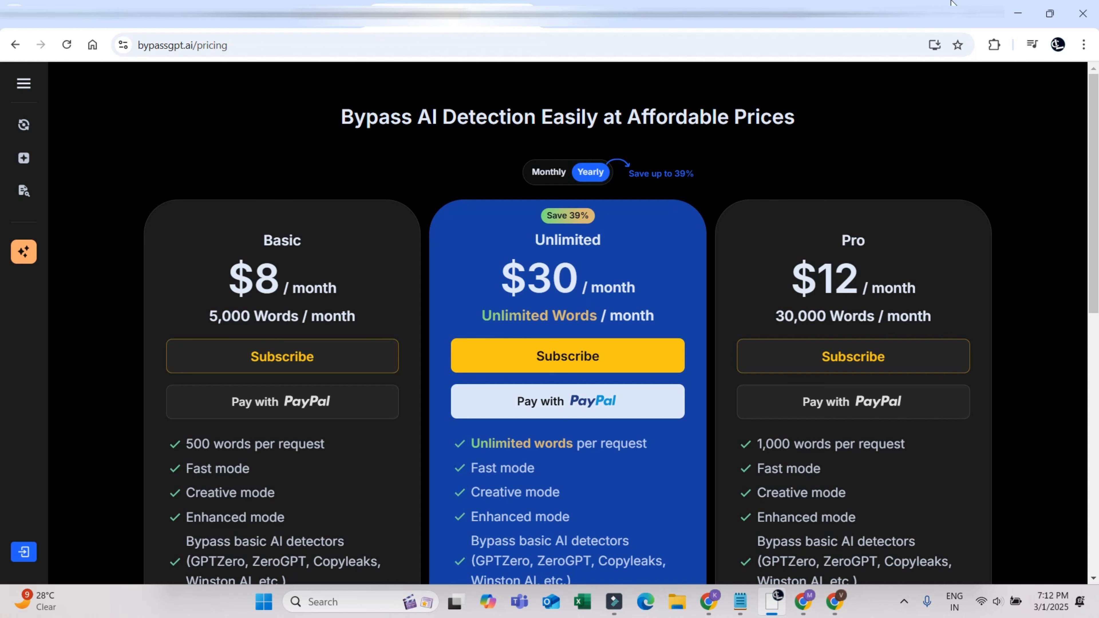
Open the Rank Math site to view its WordPress SEO plugin page.
{"action": "left_click", "coordinate": [805, 4]}
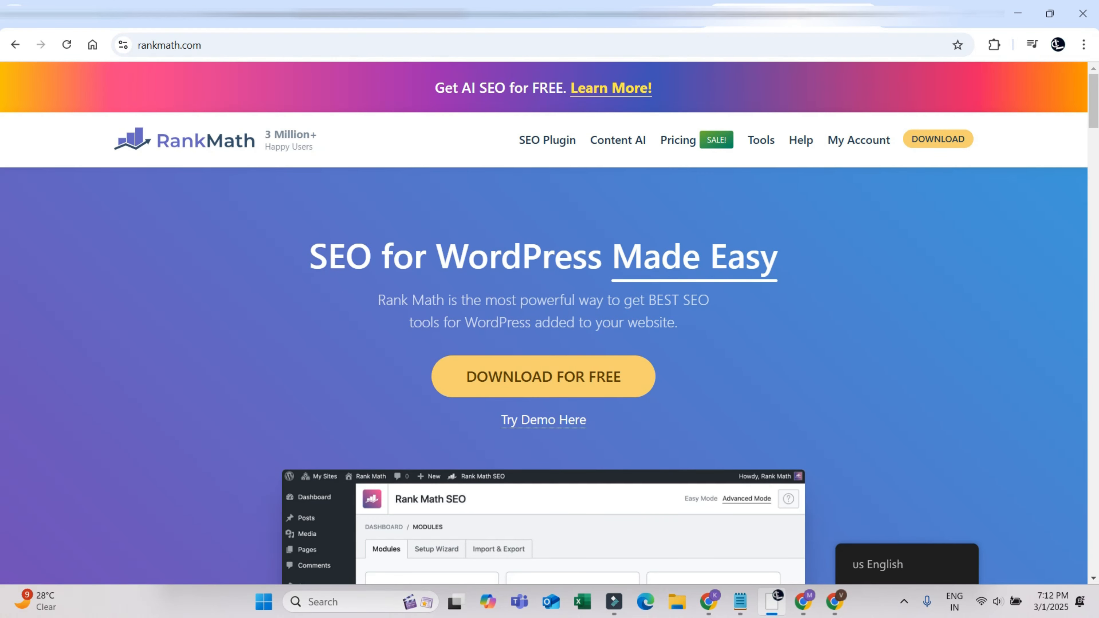